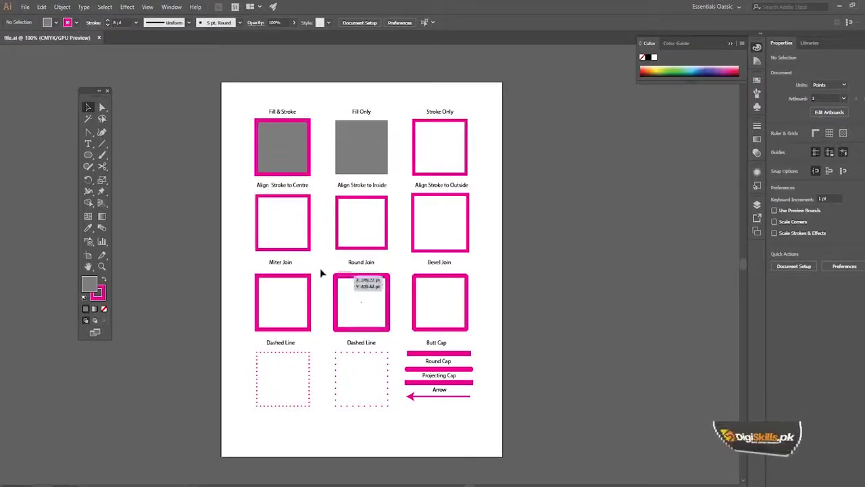
Zoom the Fill & Stroke, Fill Only and Stroke Only squares to 300% and hide all panels
key(z)
click(358, 216)
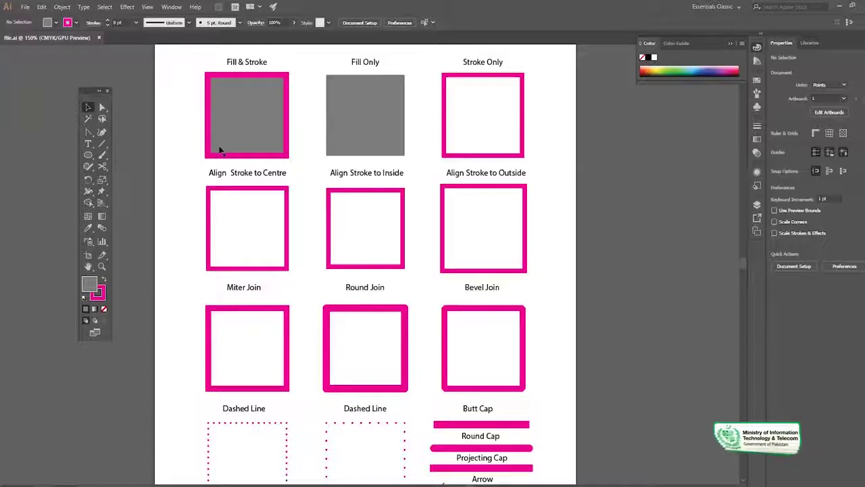
key(z)
click(350, 184)
click(359, 231)
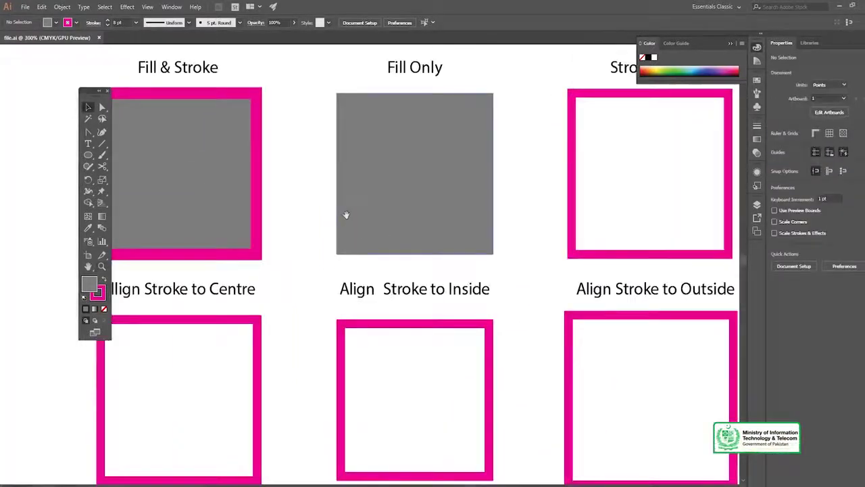
key(Tab)
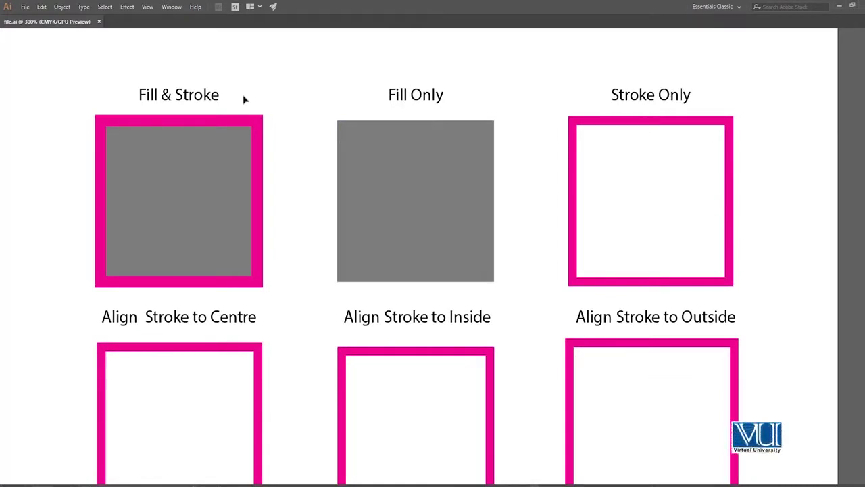
click(179, 194)
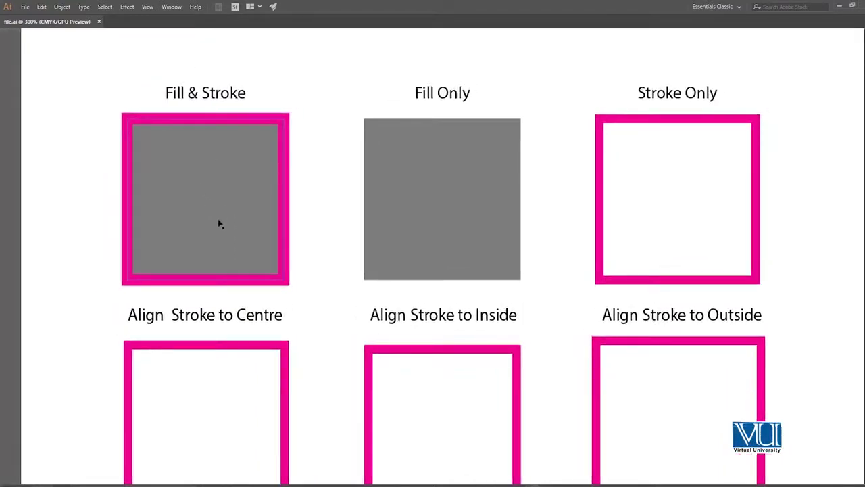
key(ctrl+plus)
mouse_move(405, 226)
mouse_down()
mouse_move(257, 222)
mouse_move(203, 232)
mouse_up()
drag(351, 217, 315, 219)
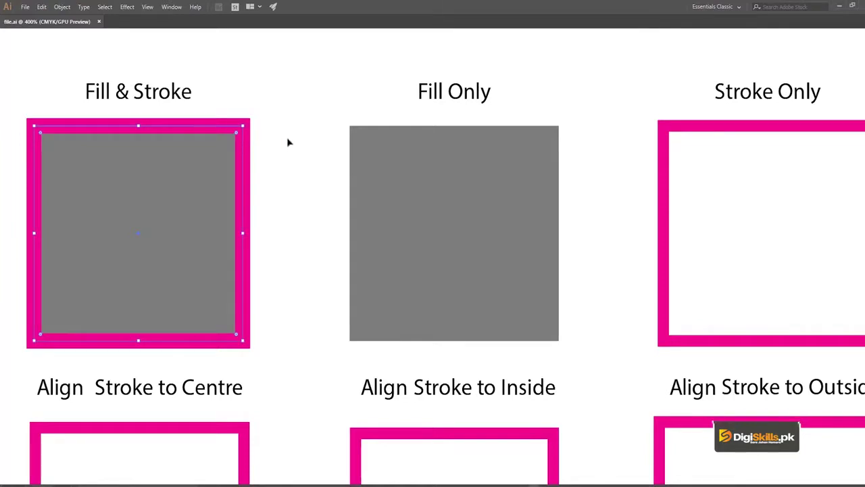
key(ctrl+shift+b)
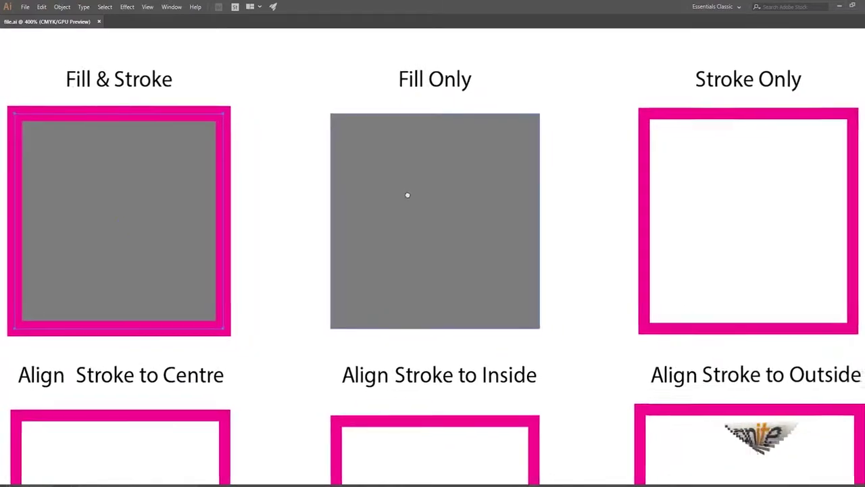
key(ctrl+shift+b)
click(380, 150)
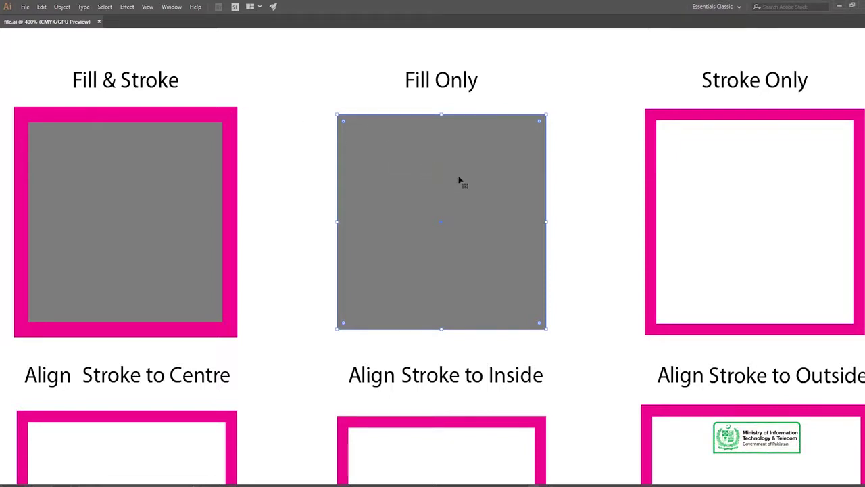
drag(670, 178, 499, 166)
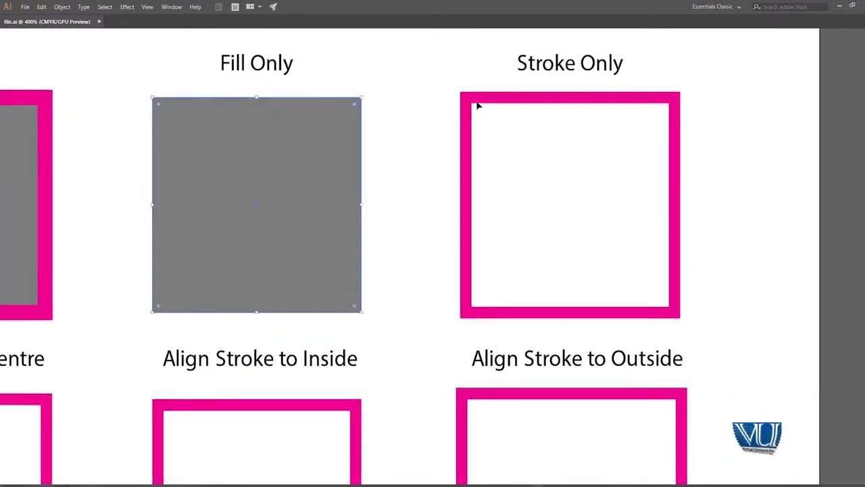
click(475, 100)
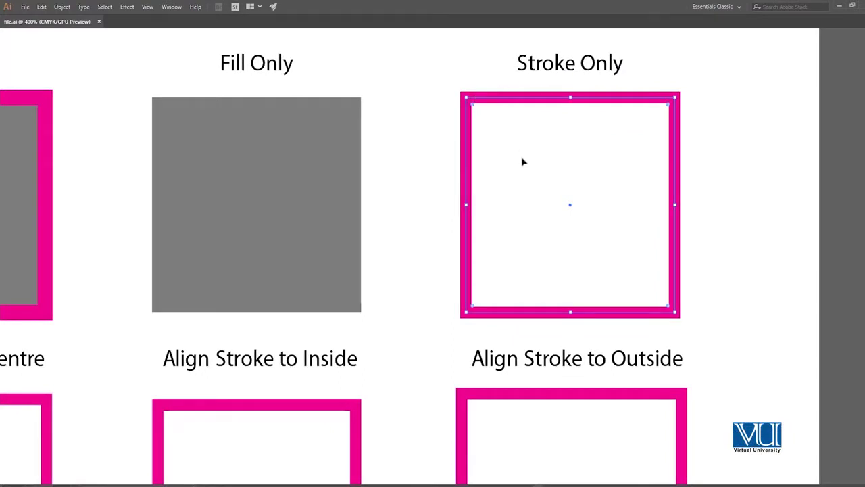
click(374, 162)
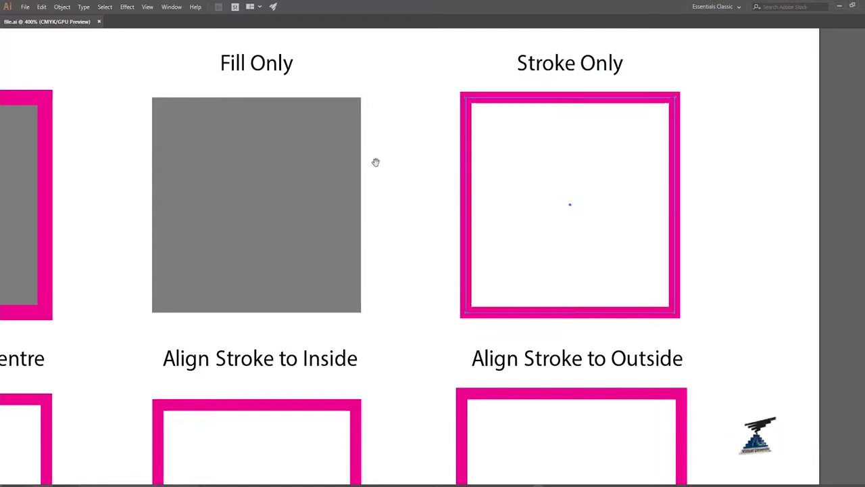
drag(374, 162, 469, 169)
alt+click(360, 209)
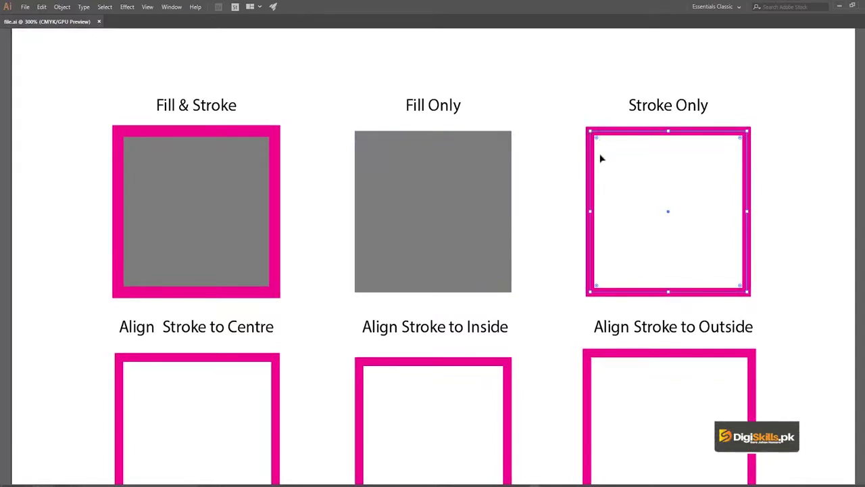
Restore the panels, select the Fill & Stroke square, then hide panels and move the tools panel aside
key(Tab)
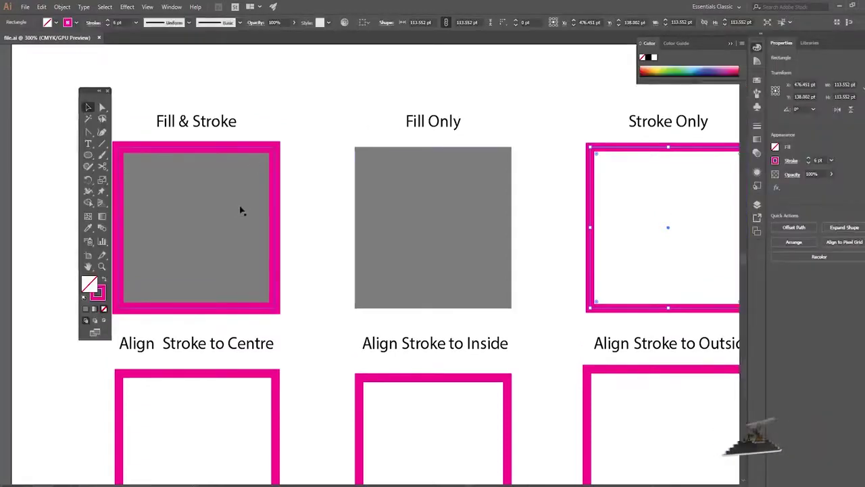
click(249, 162)
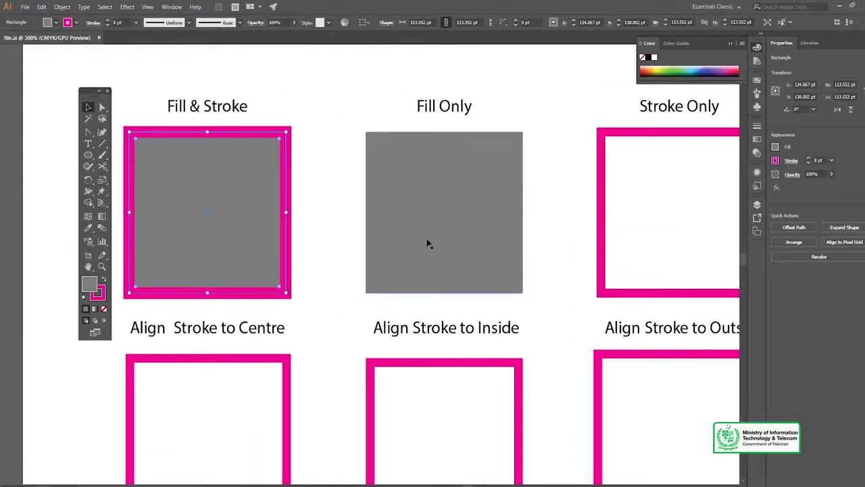
key(Tab)
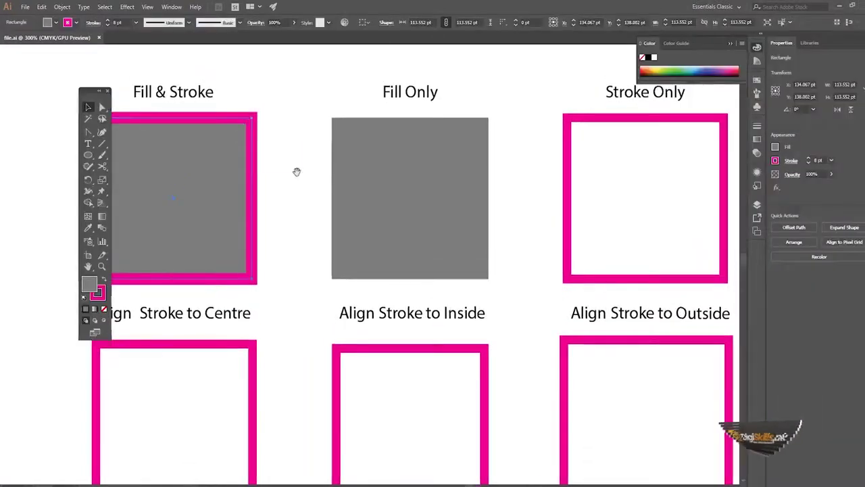
drag(89, 94, 54, 82)
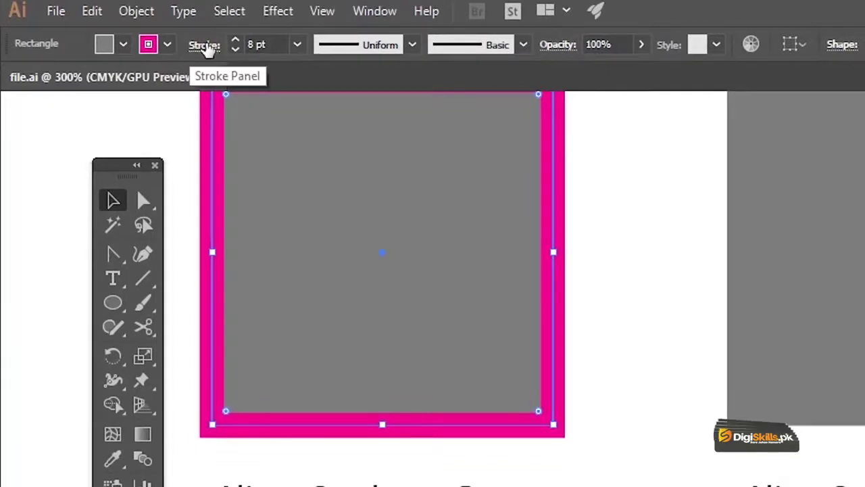
Check the Fill & Stroke square's 8 pt stroke settings in the stroke options
click(205, 45)
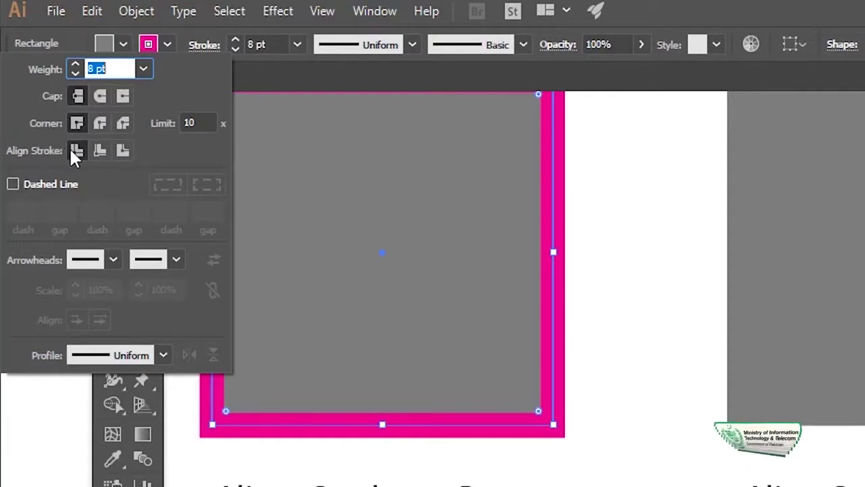
key(BackSpace)
click(356, 198)
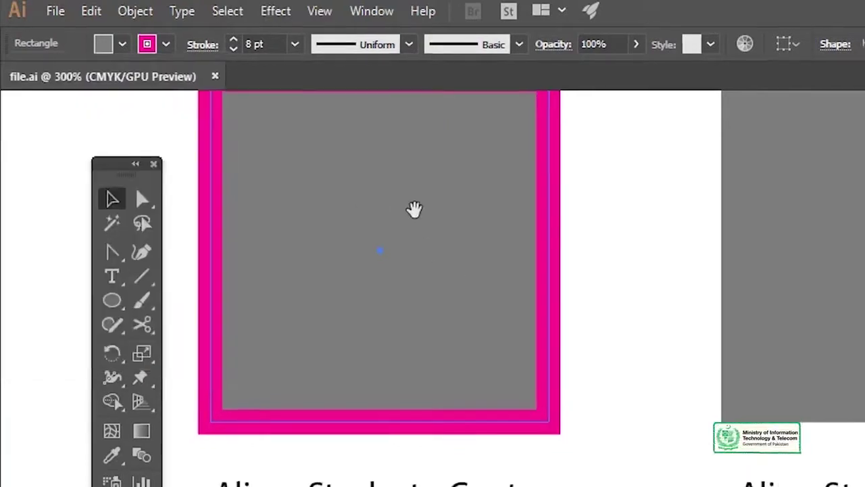
scroll(334, 239, down, 3)
Scroll to the alignment examples and review the Align Stroke to Centre square's stroke settings
scroll(321, 116, down, 1)
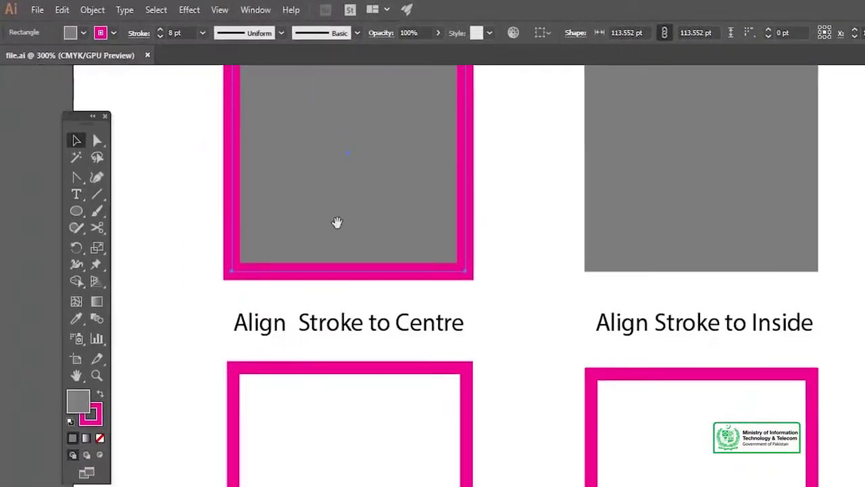
scroll(336, 223, down, 3)
scroll(350, 241, down, 2)
scroll(317, 188, down, 1)
scroll(318, 187, right, 1)
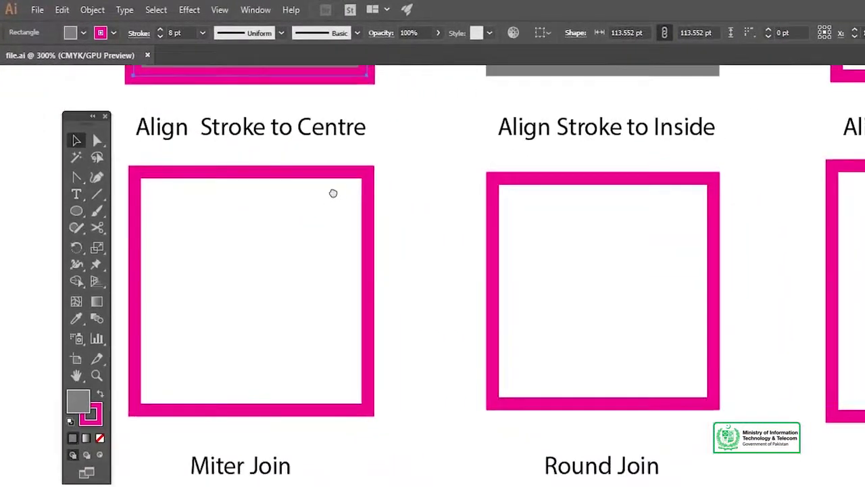
click(248, 179)
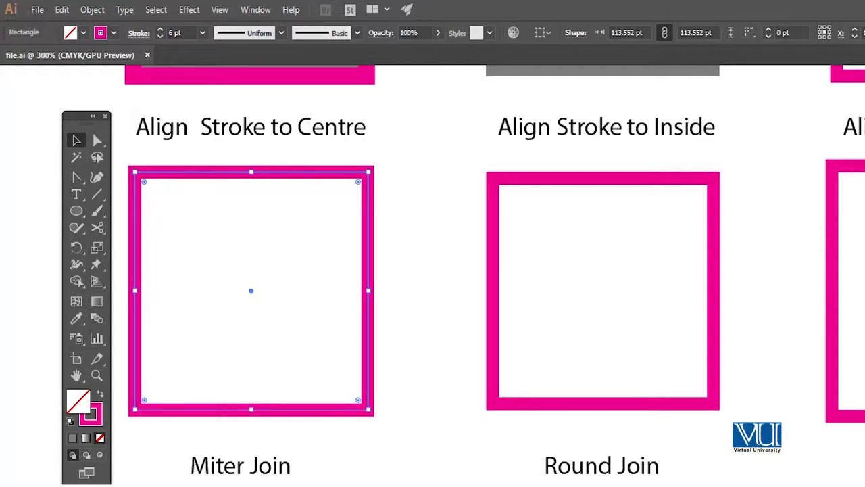
click(138, 33)
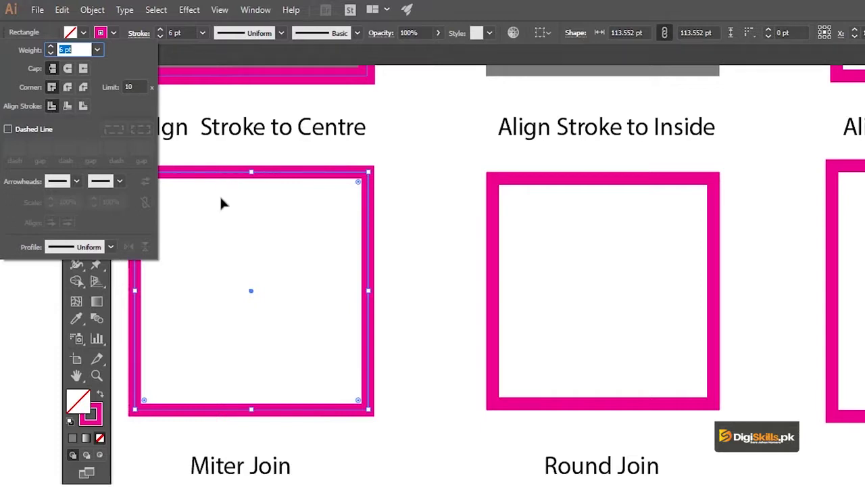
click(534, 183)
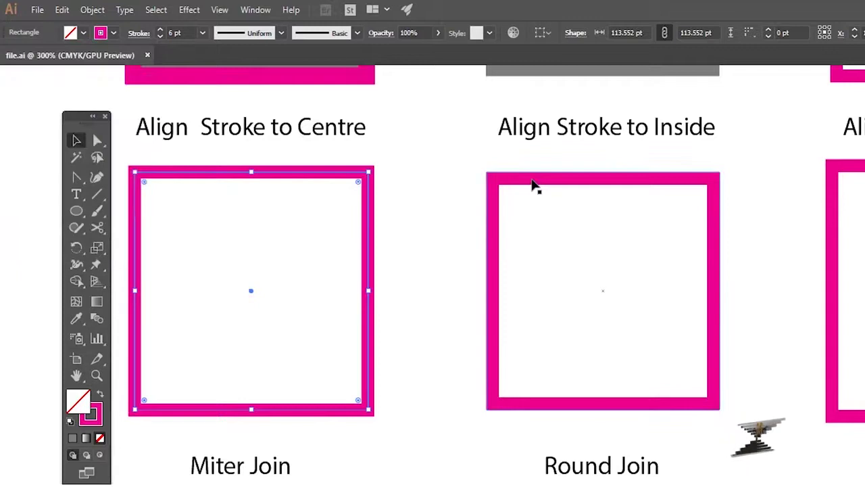
Align the Align Stroke to Inside square's stroke to the inside of its path
click(533, 179)
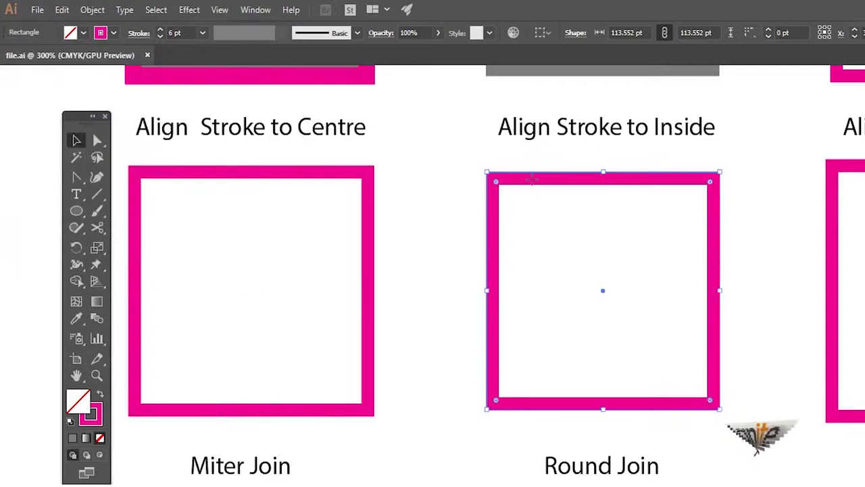
click(138, 33)
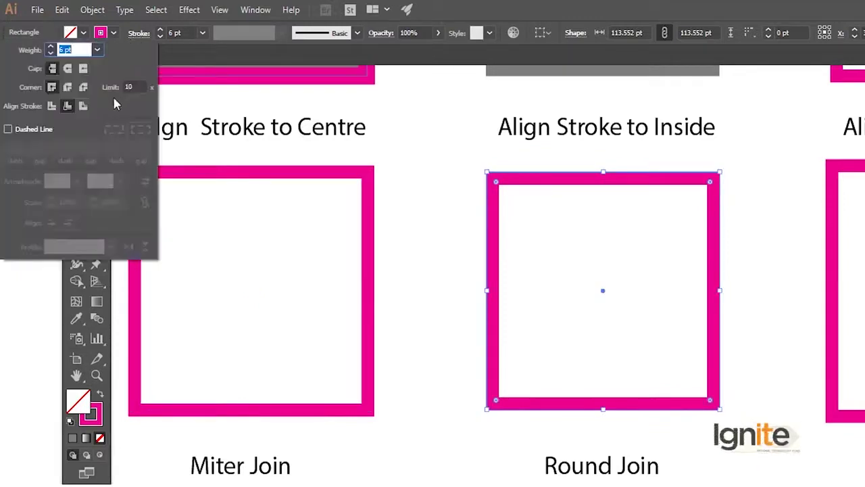
click(67, 107)
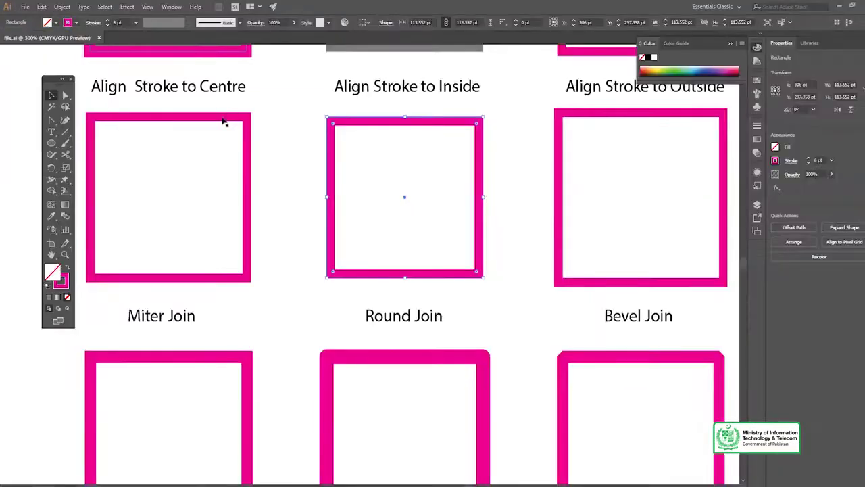
Review the Align Stroke to Centre square's stroke alignment setting
click(209, 123)
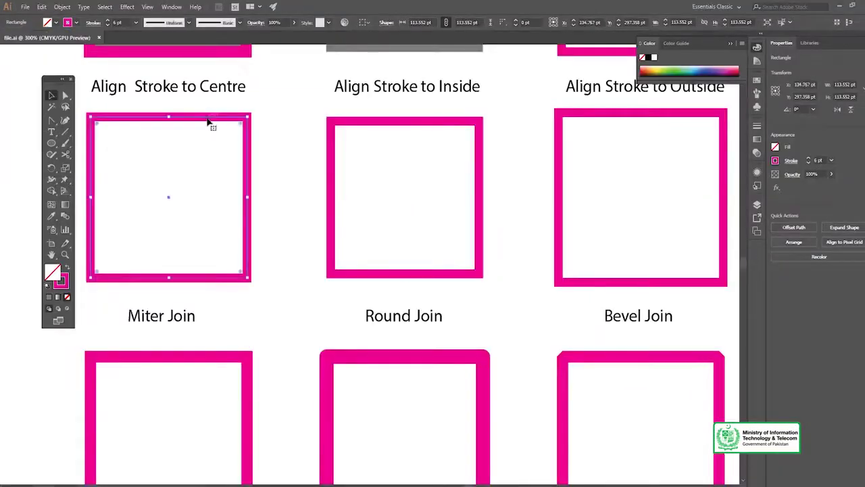
click(93, 23)
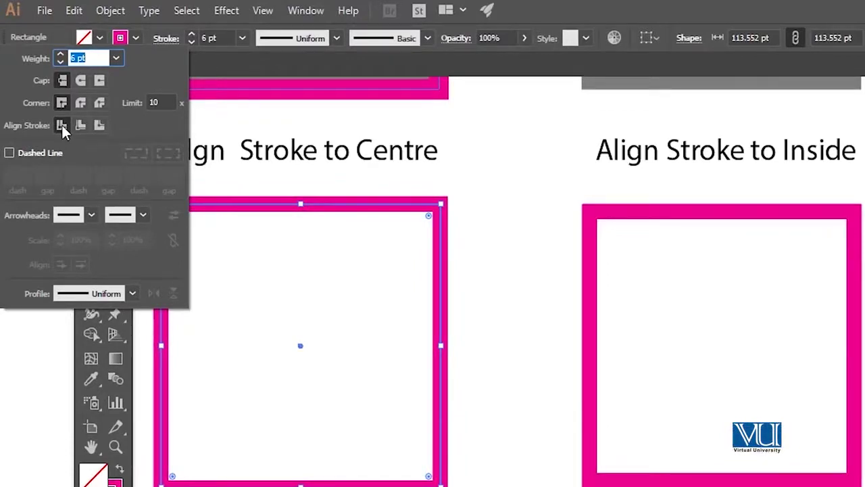
click(750, 194)
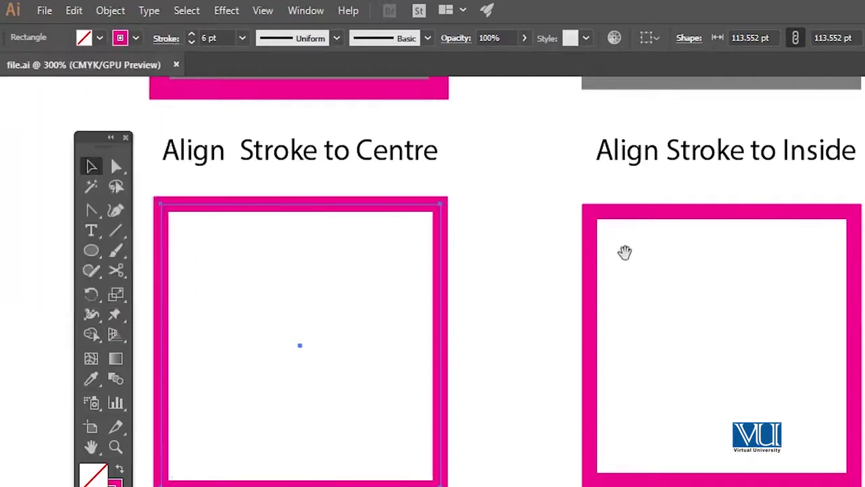
Align the Align Stroke to Outside square's 6 pt stroke to the outside of its path
scroll(581, 251, right, 4)
scroll(676, 247, right, 2)
click(694, 210)
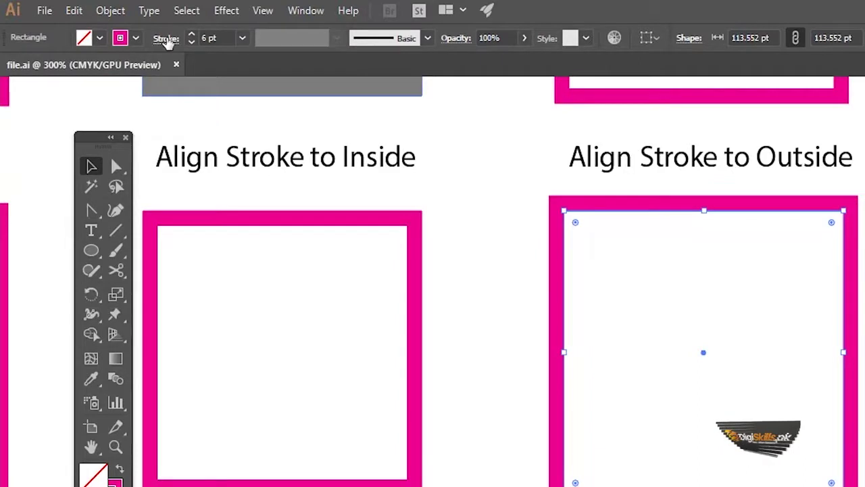
click(166, 38)
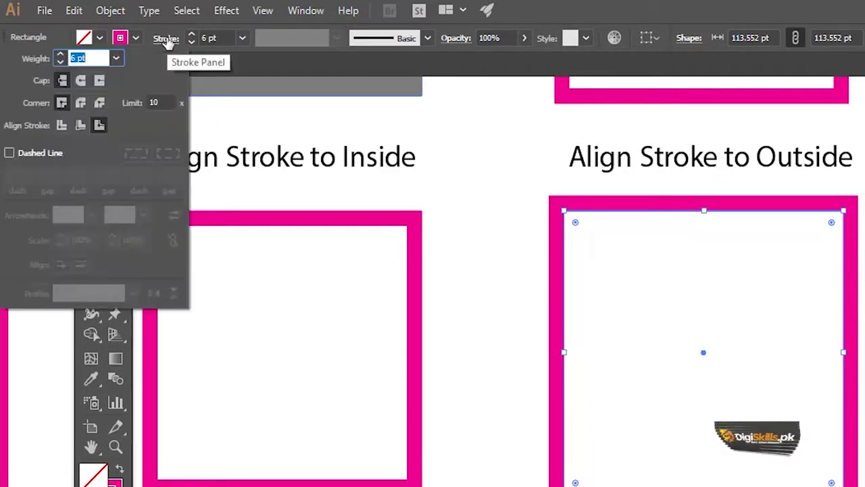
click(99, 125)
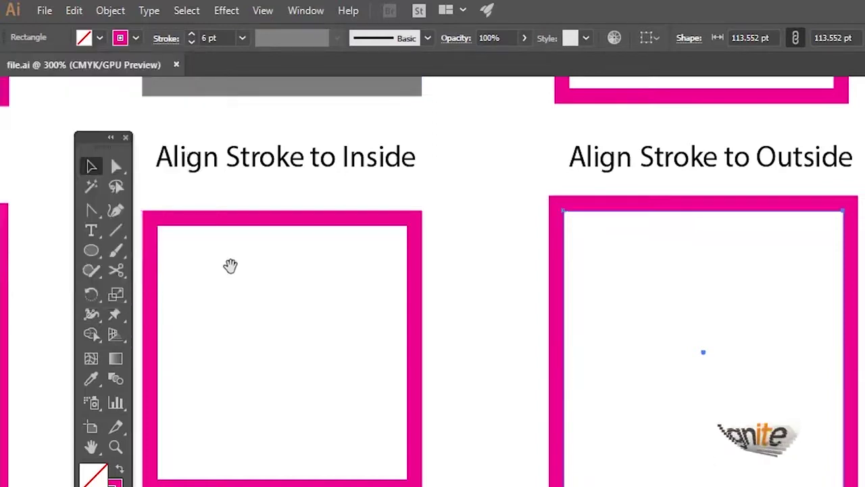
drag(228, 264, 572, 295)
Set the Align Stroke to Centre square's stroke weight to 16 pt
key(z)
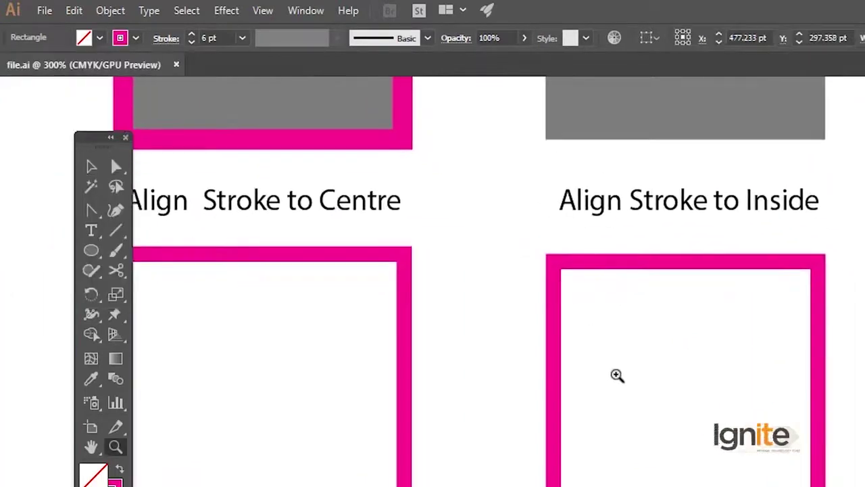
alt+click(618, 375)
key(v)
drag(643, 437, 612, 383)
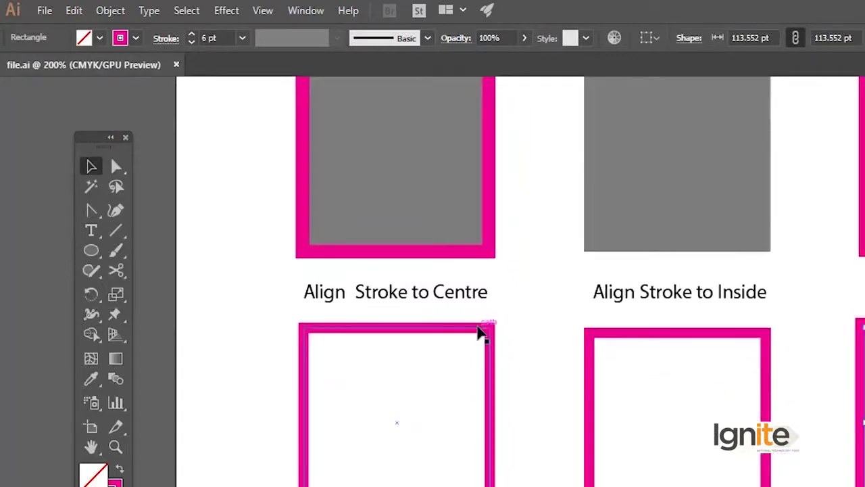
click(481, 328)
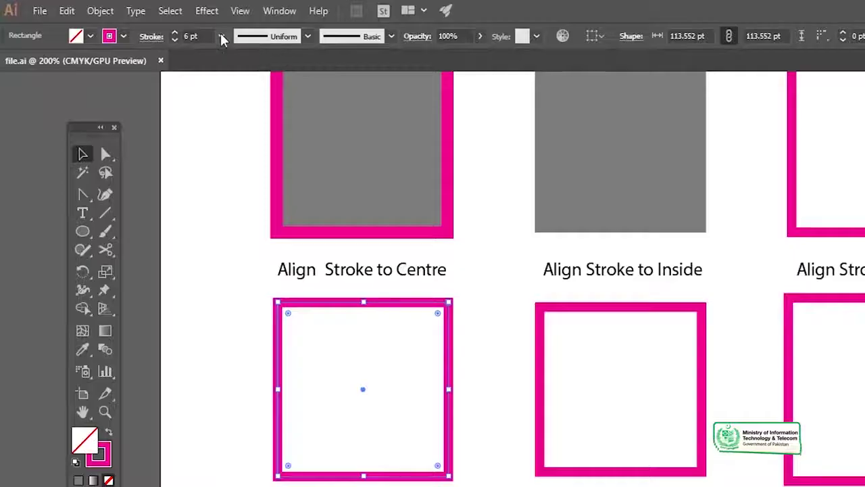
click(221, 36)
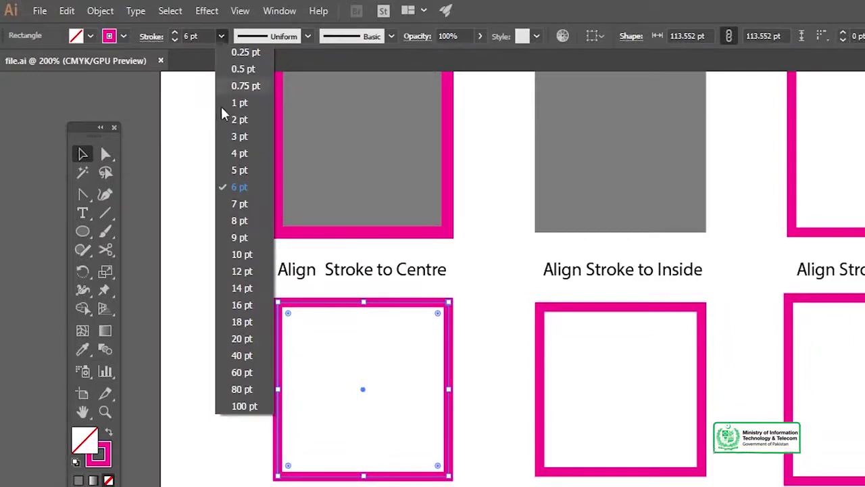
click(247, 305)
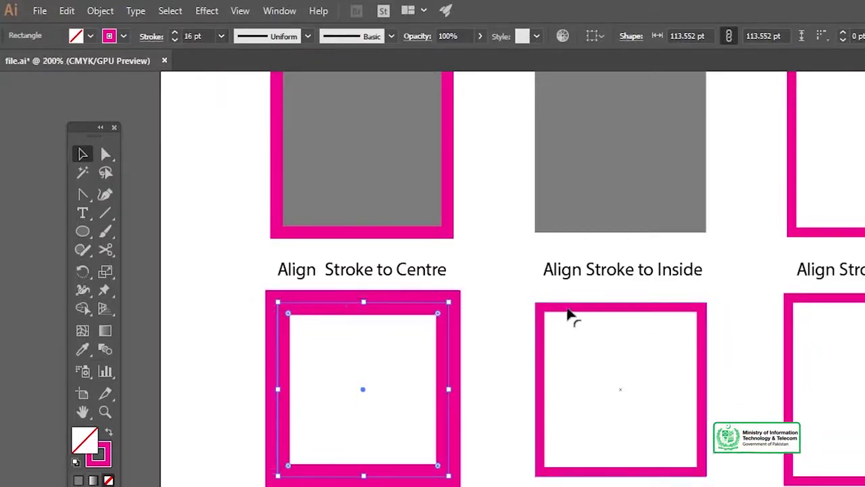
Set the Inside and Outside squares' stroke weights to 16 pt as well
click(567, 314)
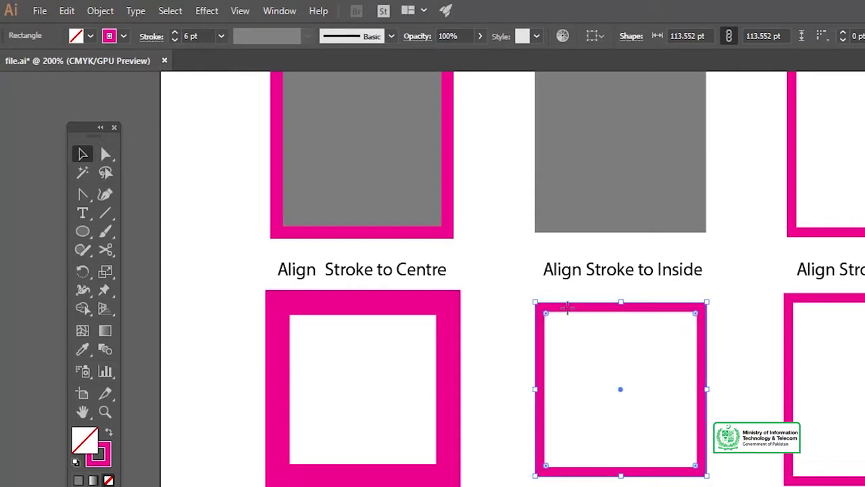
click(221, 36)
click(243, 308)
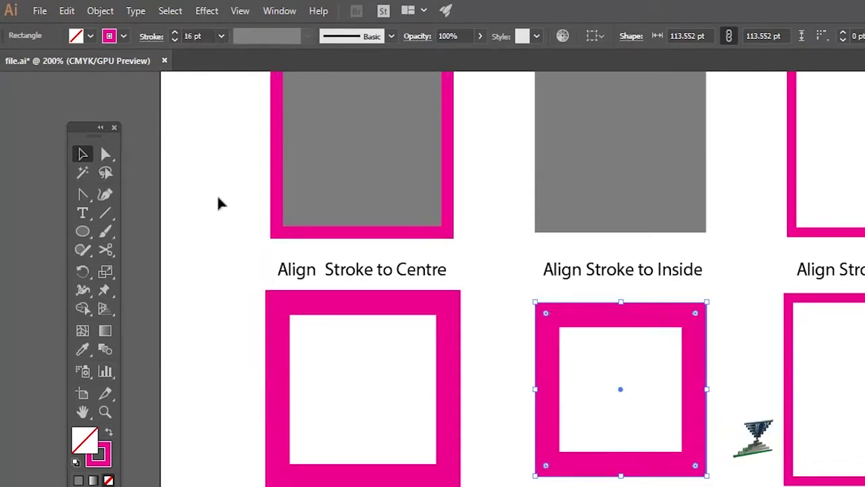
click(221, 37)
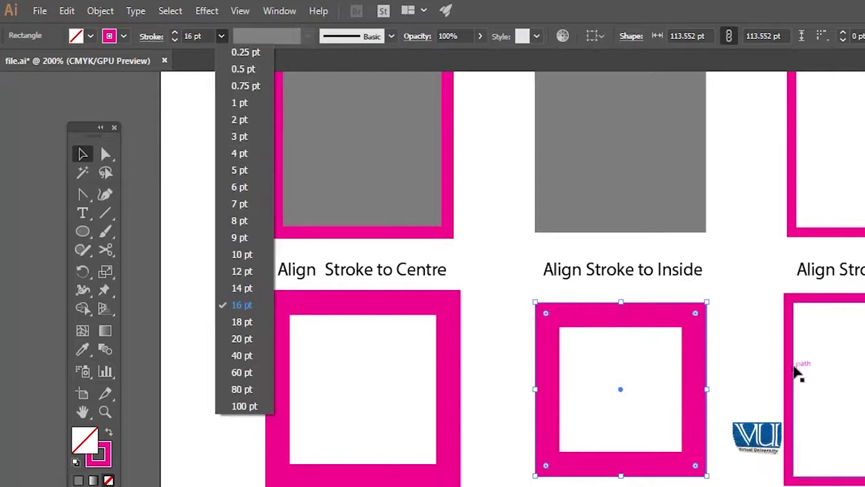
click(651, 349)
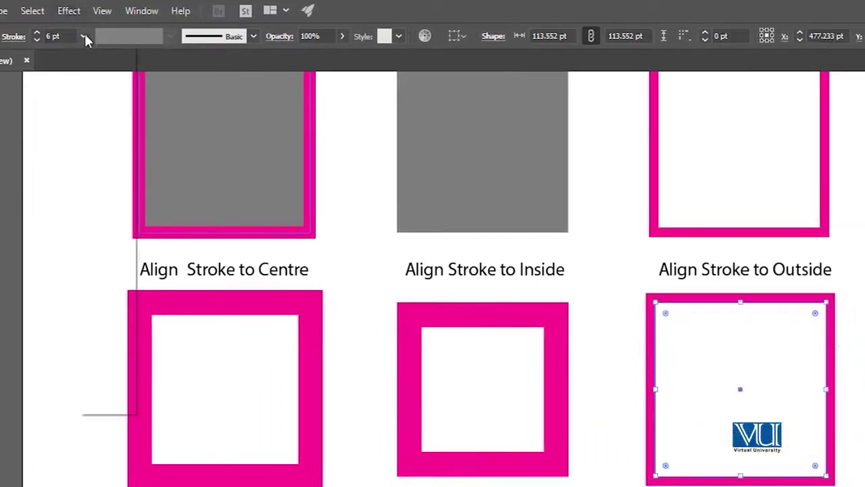
click(83, 36)
click(100, 318)
text(16)
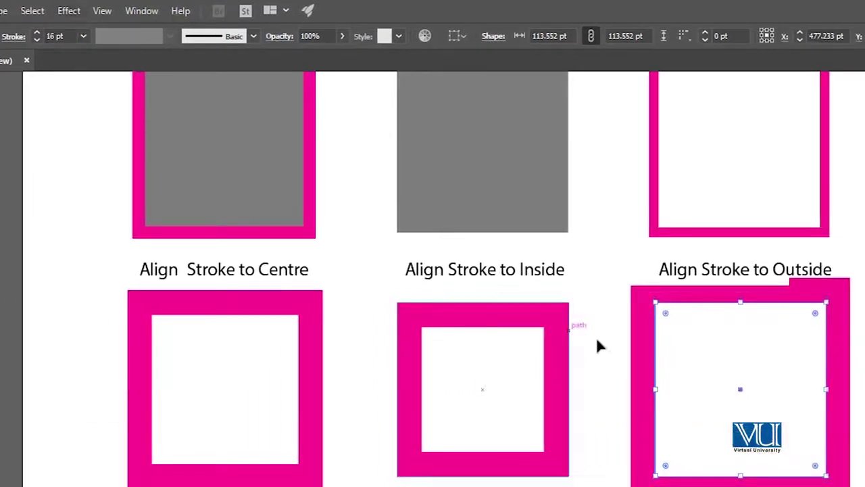
Zoom in closely on the Inside square to inspect its 16 pt stroke
click(485, 351)
click(485, 352)
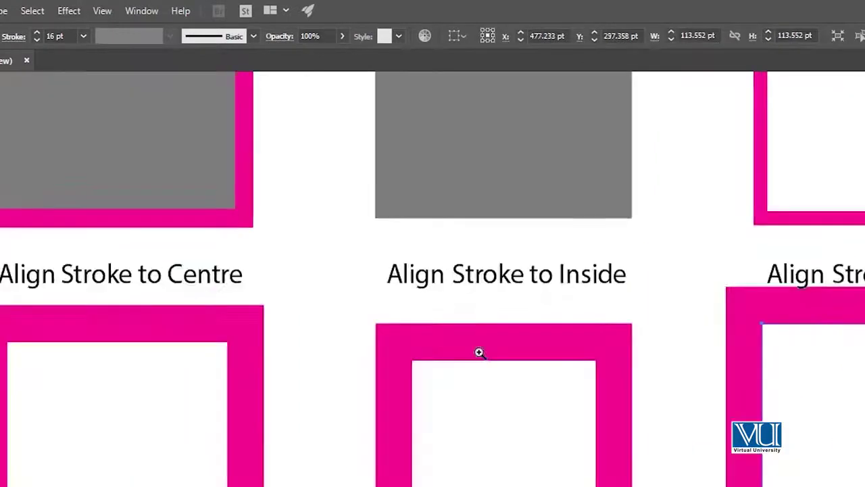
drag(494, 344, 512, 309)
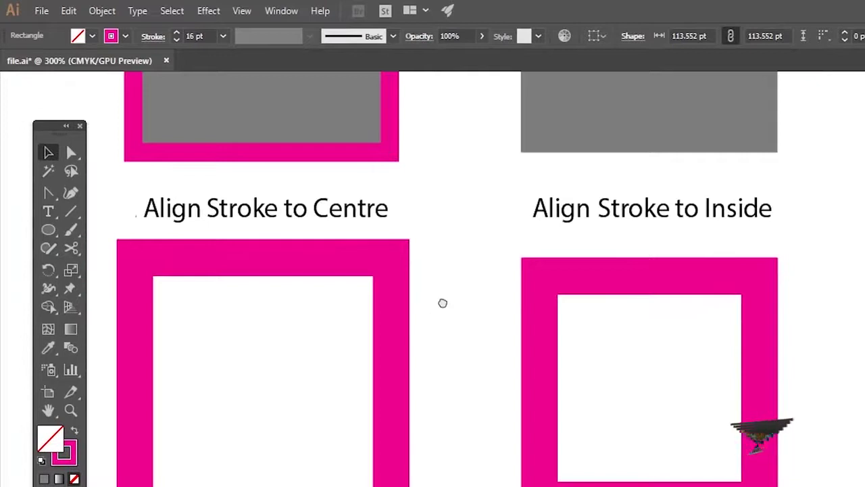
drag(442, 301, 427, 300)
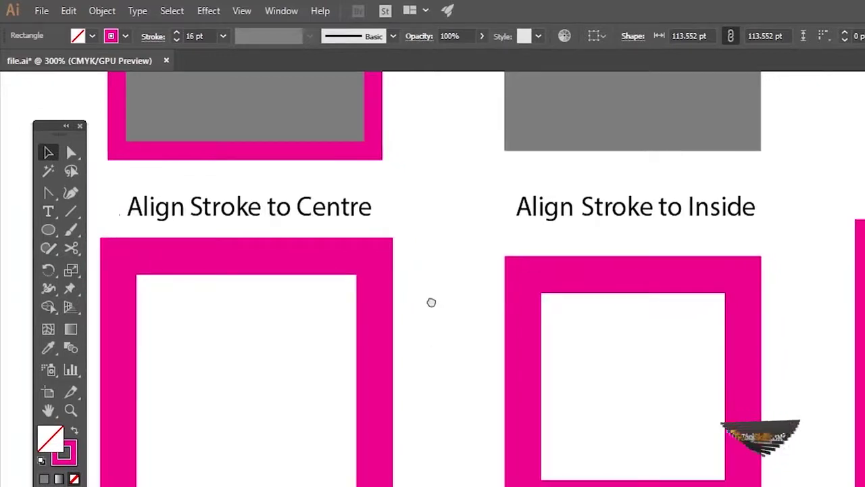
click(371, 257)
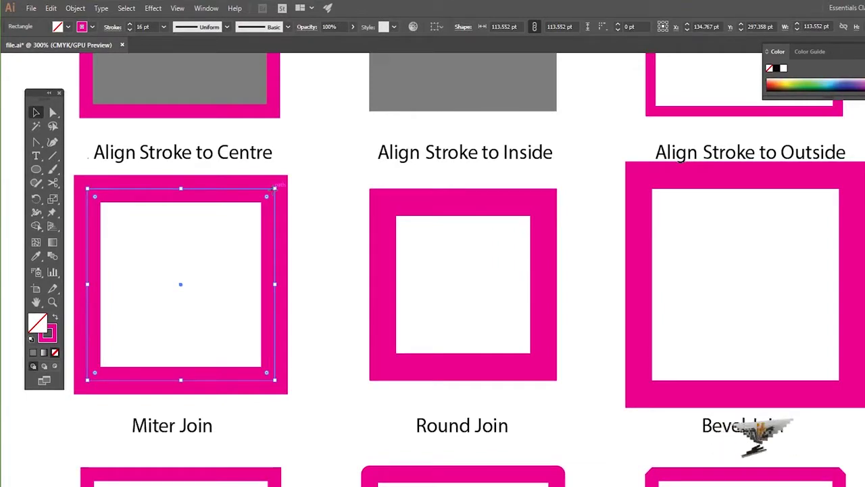
click(461, 206)
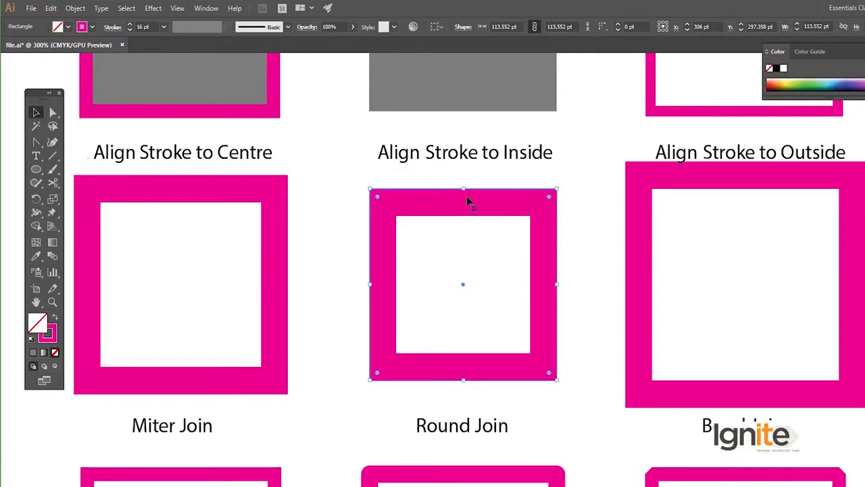
click(650, 171)
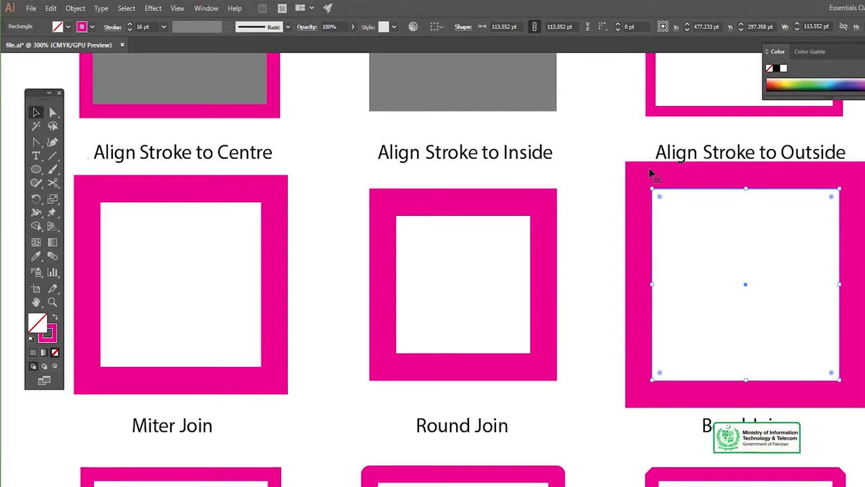
key(z)
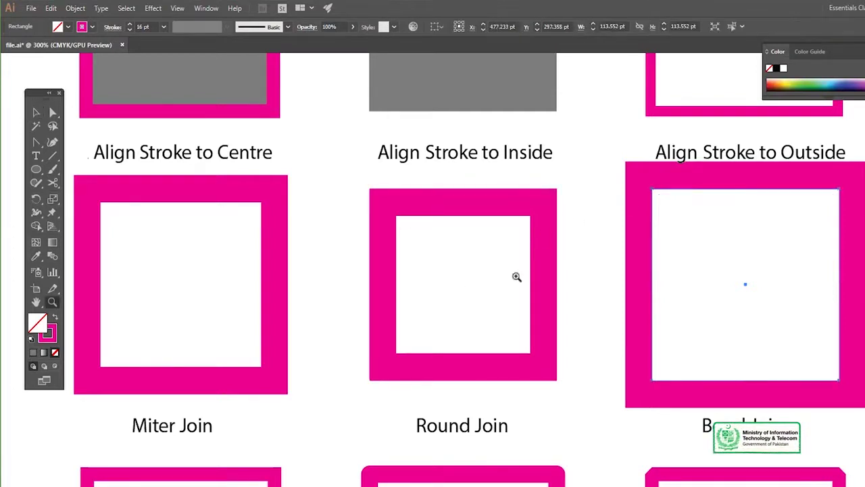
alt+click(516, 277)
key(v)
mouse_move(456, 306)
mouse_down()
mouse_move(518, 212)
mouse_move(521, 221)
mouse_up()
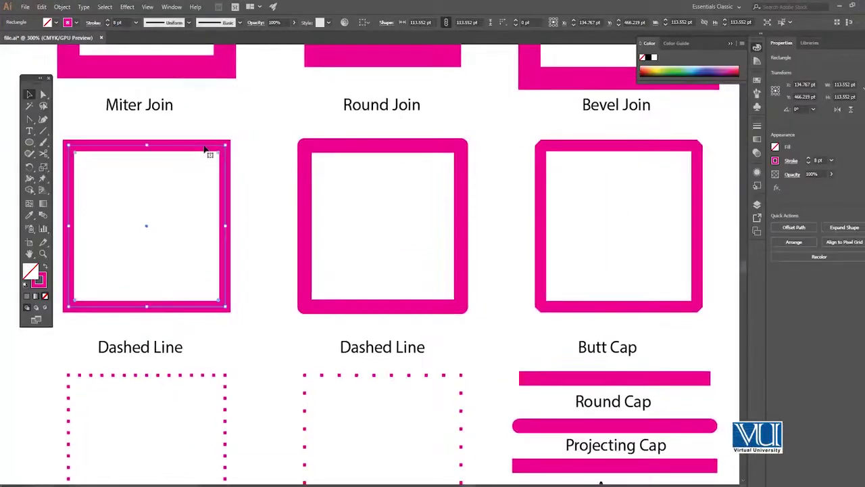
Zoom to the join squares, deselect them, and view the 8 pt Miter Join stroke options
key(z)
alt+click(281, 200)
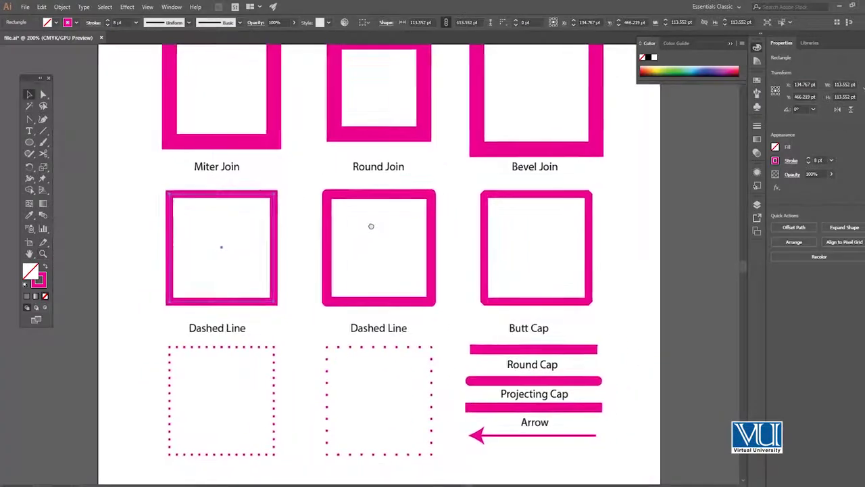
click(380, 254)
key(v)
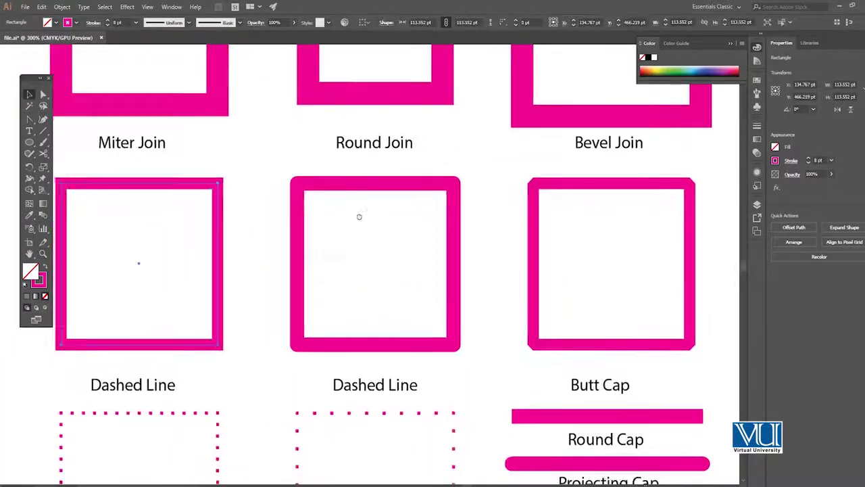
shift+click(305, 182)
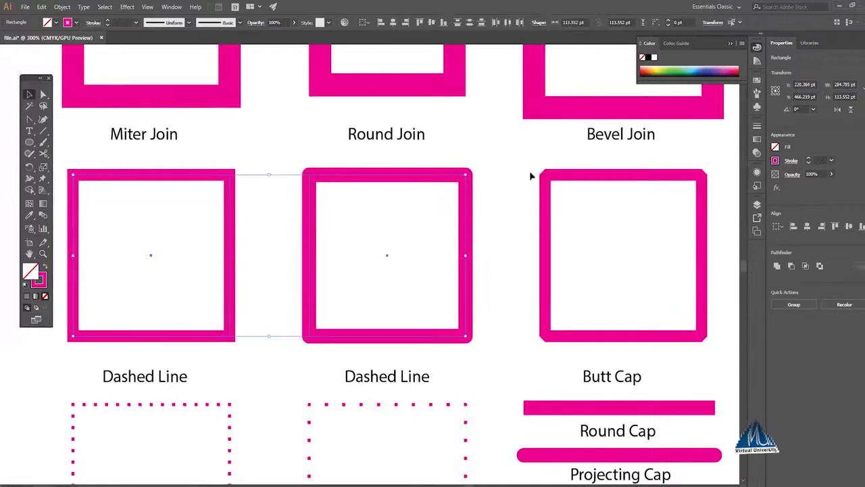
click(256, 155)
click(93, 23)
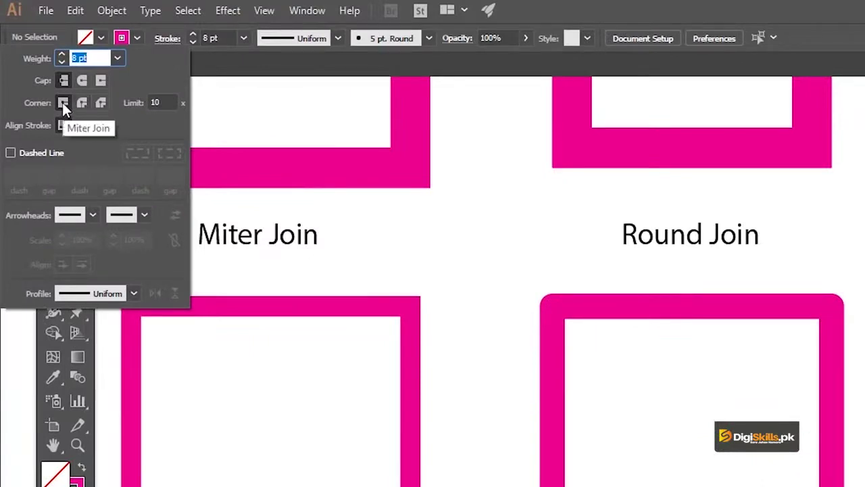
click(225, 308)
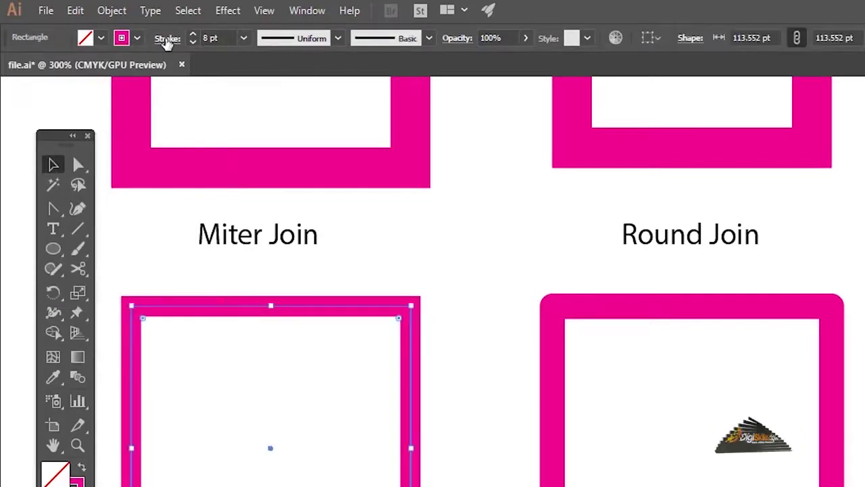
click(167, 39)
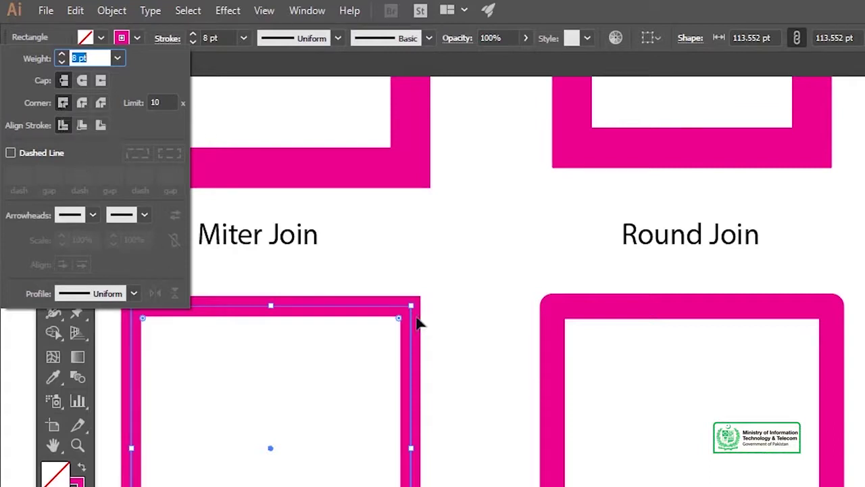
Give the Round Join square a Round Join corner on its stroke
drag(565, 332, 382, 314)
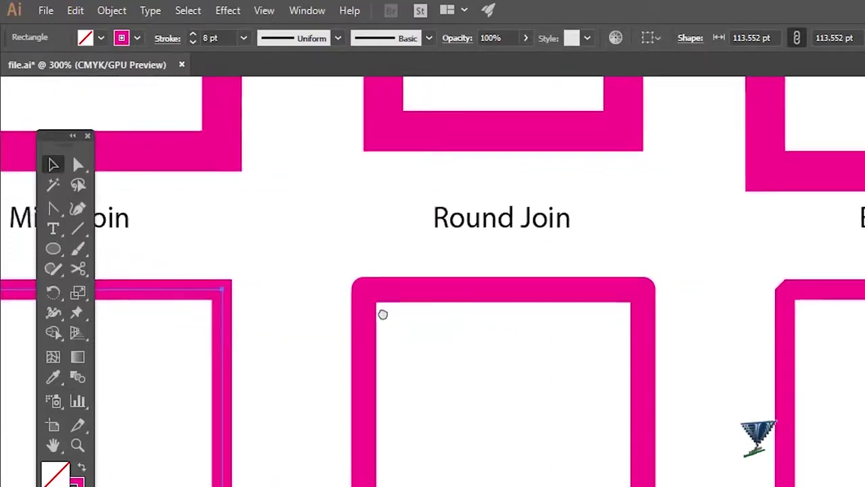
click(408, 294)
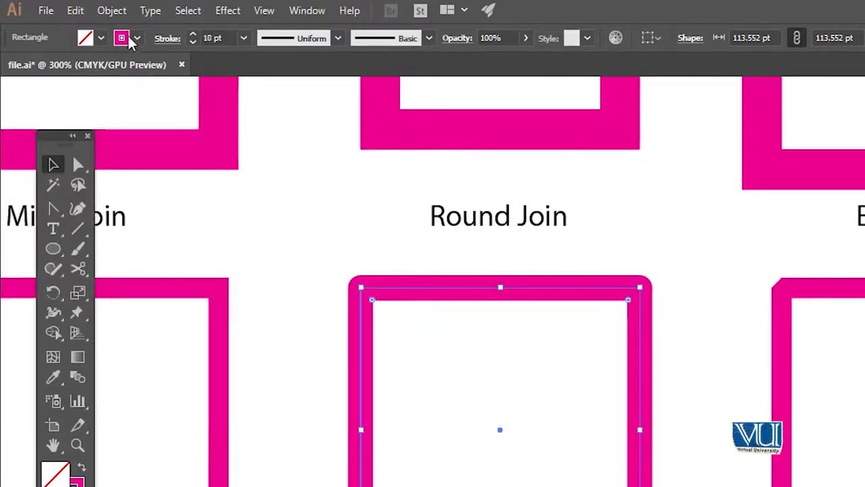
click(167, 38)
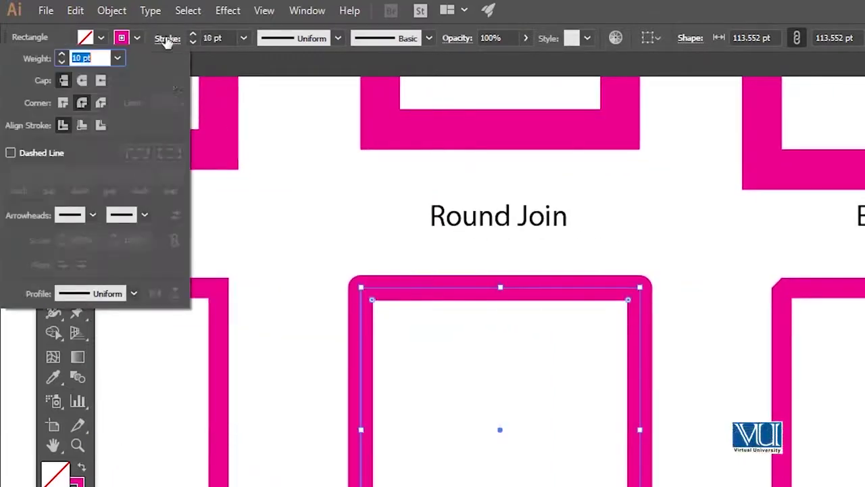
click(82, 102)
Zoom in on the rounded corner, then pan over and select the bevel-cornered square
key(z)
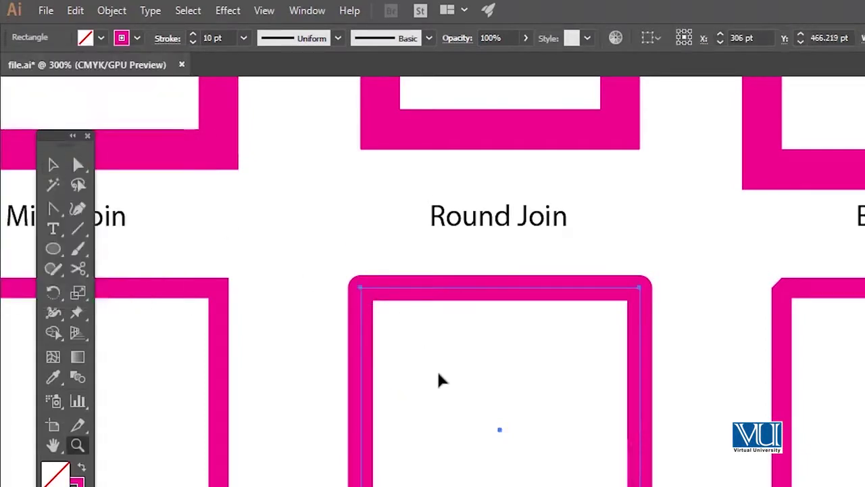
click(454, 409)
click(576, 440)
drag(670, 421, 383, 350)
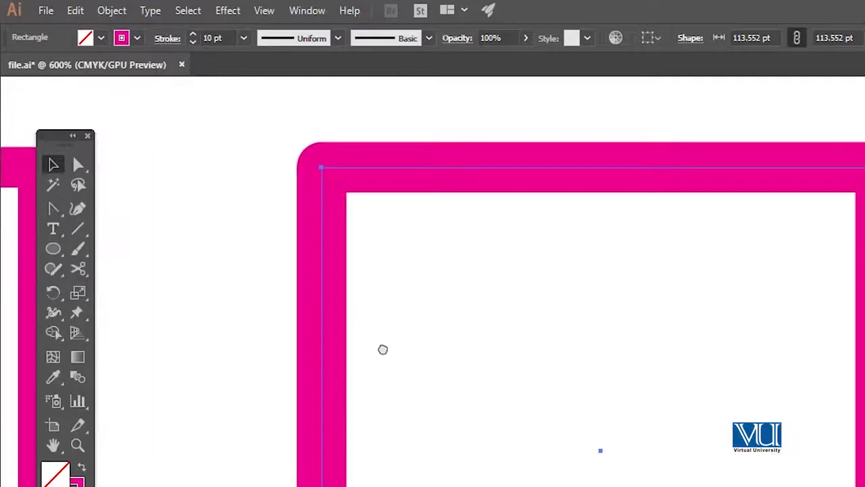
key(v)
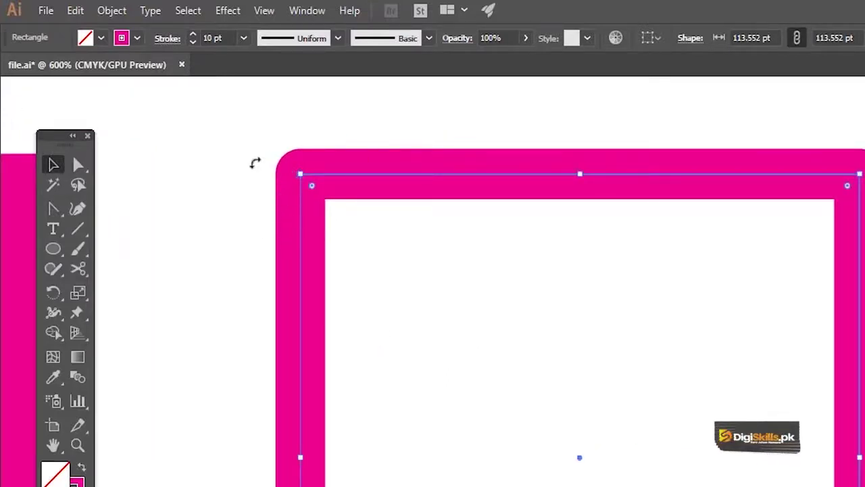
drag(252, 162, 171, 159)
scroll(383, 193, right, 3)
scroll(460, 193, right, 2)
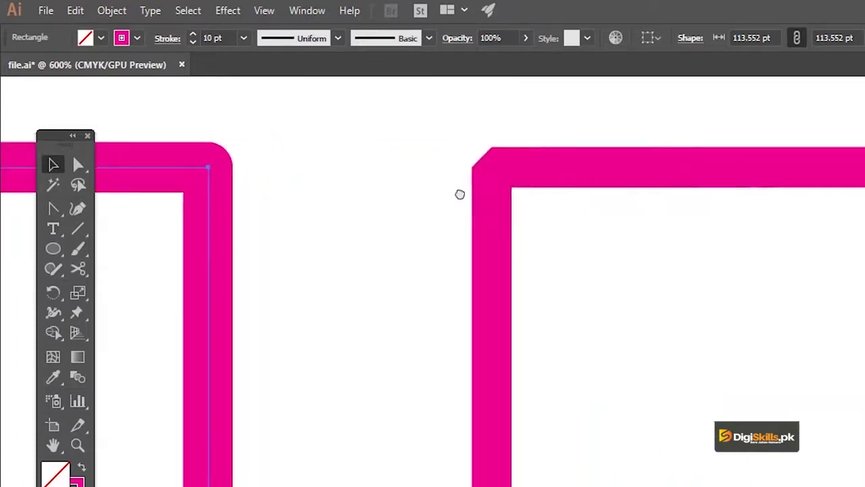
scroll(458, 175, right, 2)
click(458, 165)
click(459, 166)
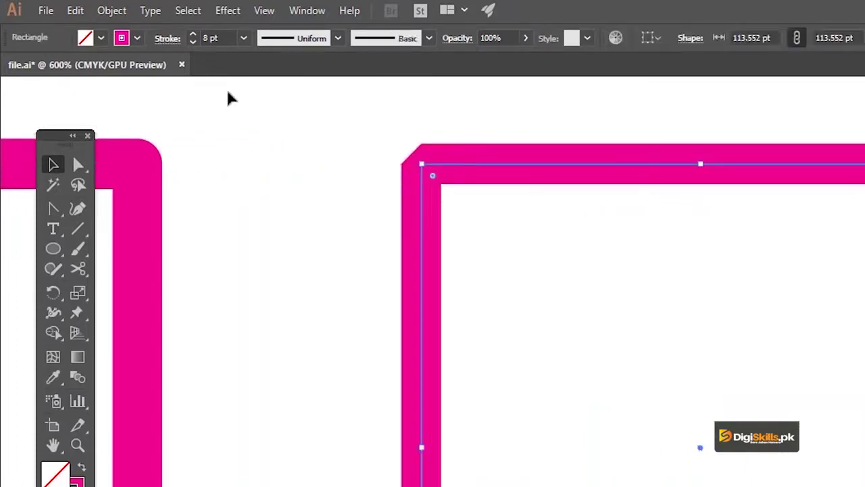
Check the Bevel Join square's stroke options, then pan and zoom out over the join, dash and cap samples
click(168, 40)
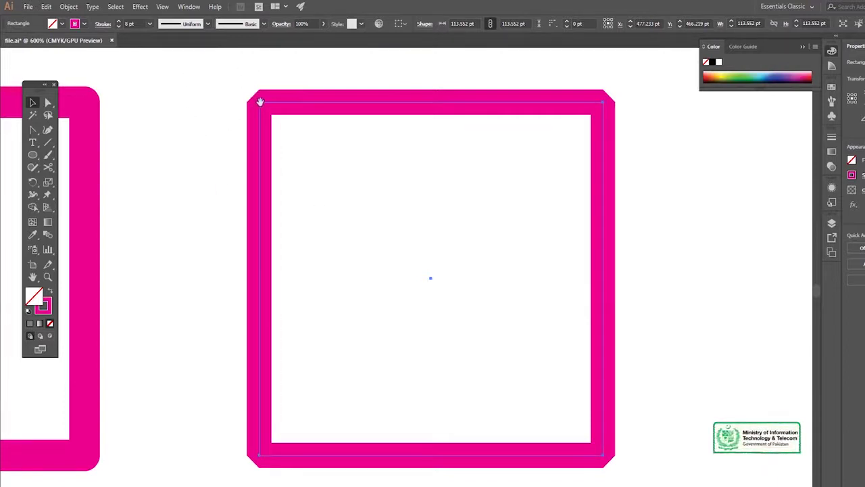
scroll(264, 97, left, 1)
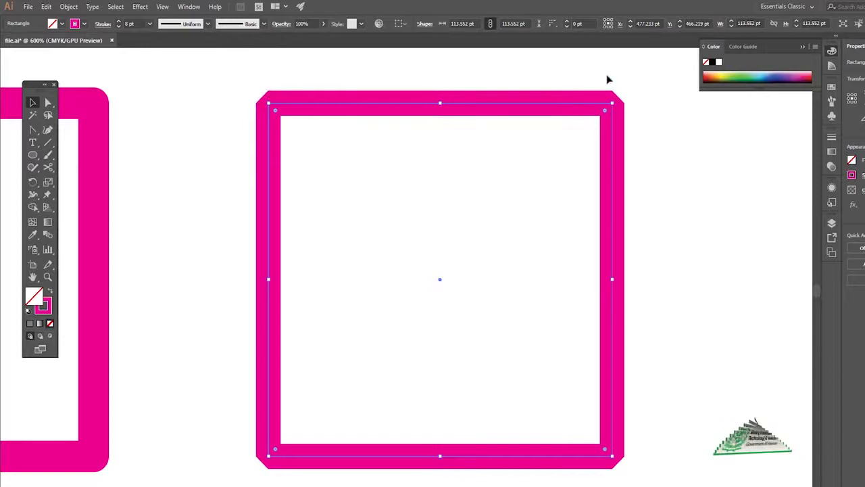
key(space)
drag(660, 346, 654, 248)
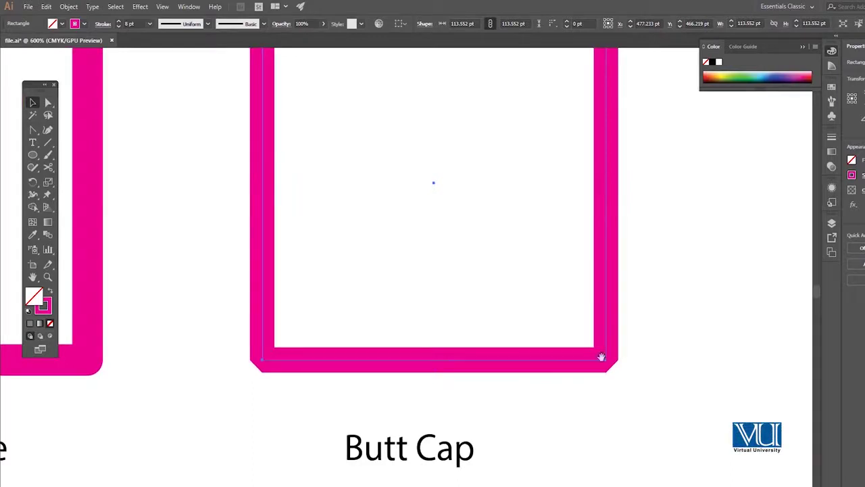
drag(507, 284, 612, 309)
drag(286, 229, 446, 240)
drag(87, 206, 358, 250)
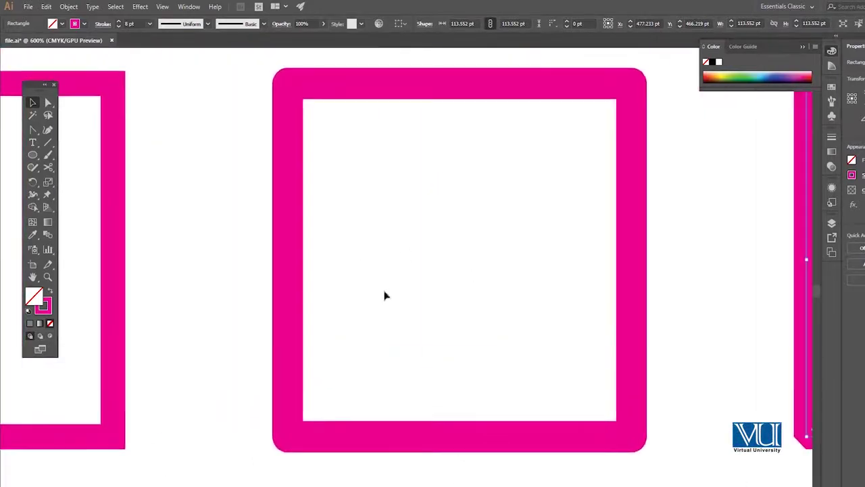
ctrl+alt+click(421, 282)
ctrl+alt+click(415, 290)
drag(409, 309, 418, 272)
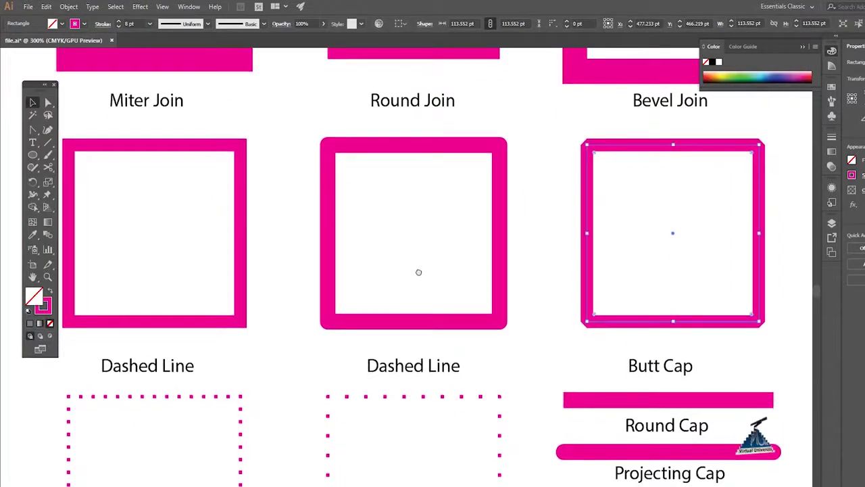
Turn on Dashed Line for the left dotted square and edit its dash value
mouse_move(418, 272)
mouse_down()
mouse_move(456, 206)
mouse_move(442, 120)
mouse_up()
click(147, 244)
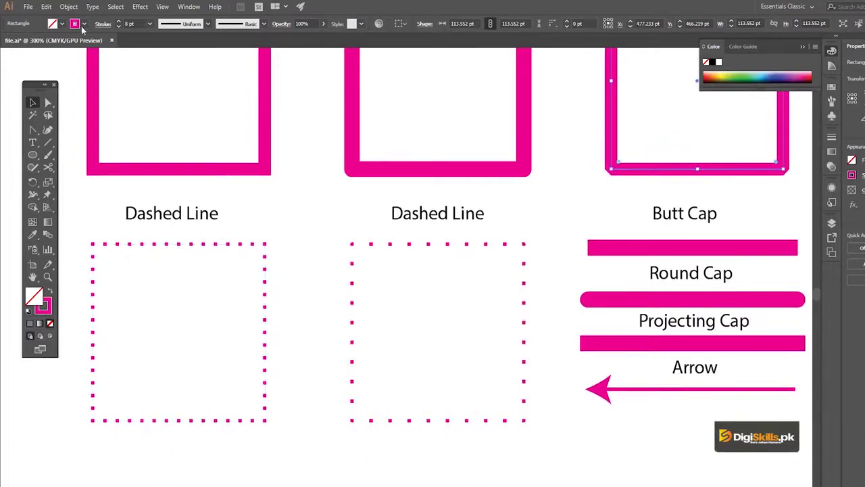
click(102, 23)
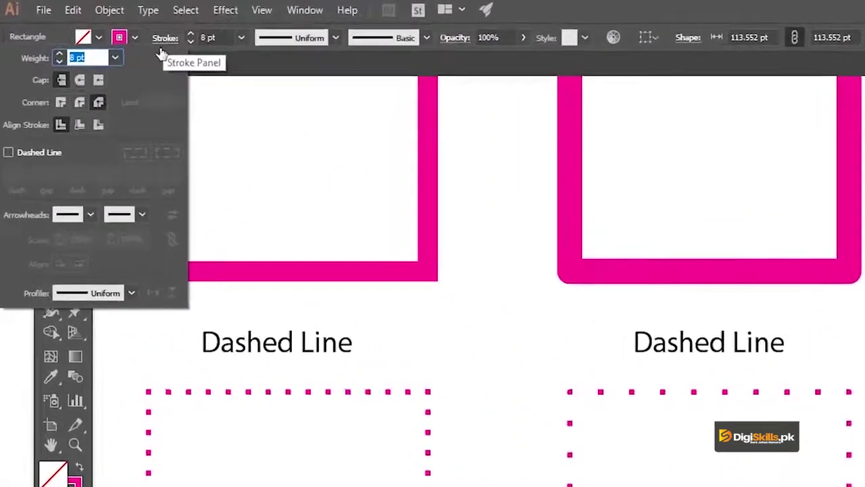
click(9, 153)
click(21, 172)
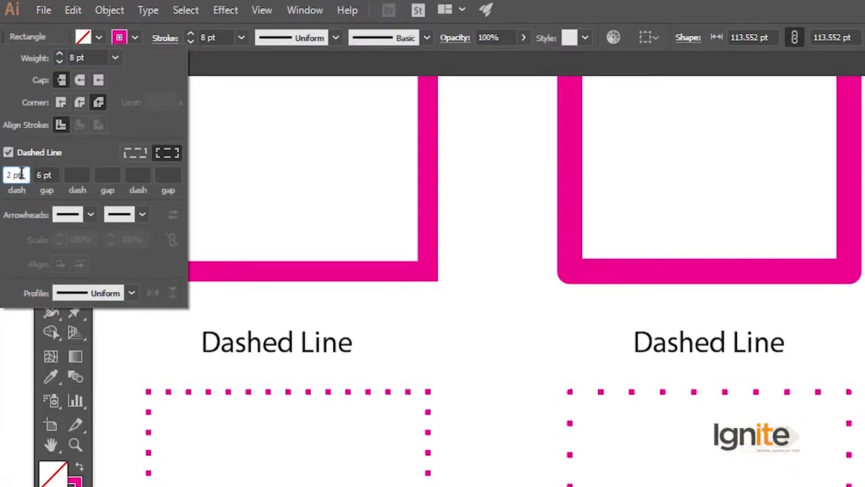
click(8, 153)
click(8, 153)
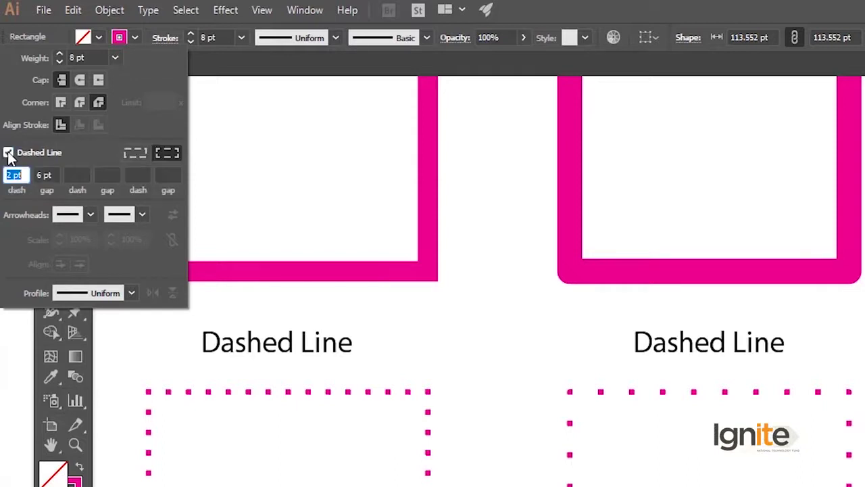
click(26, 175)
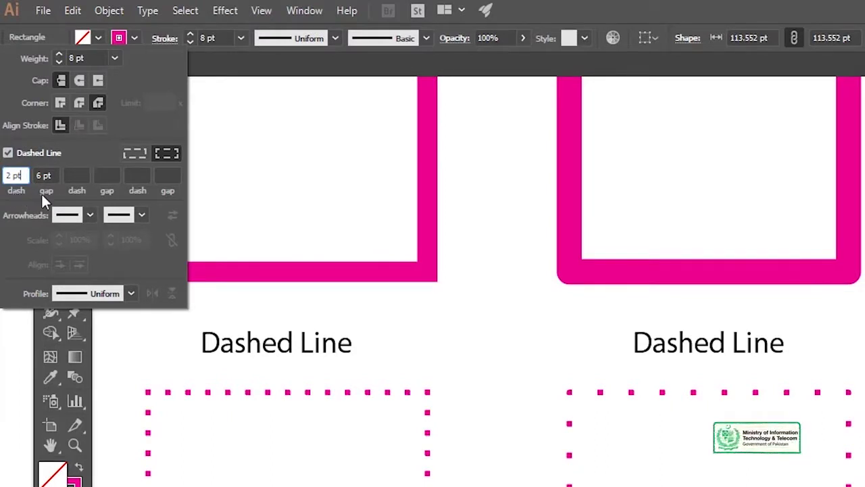
click(188, 399)
Zoom in on the dotted square and select its 2 pt dash length in the stroke options
key(z)
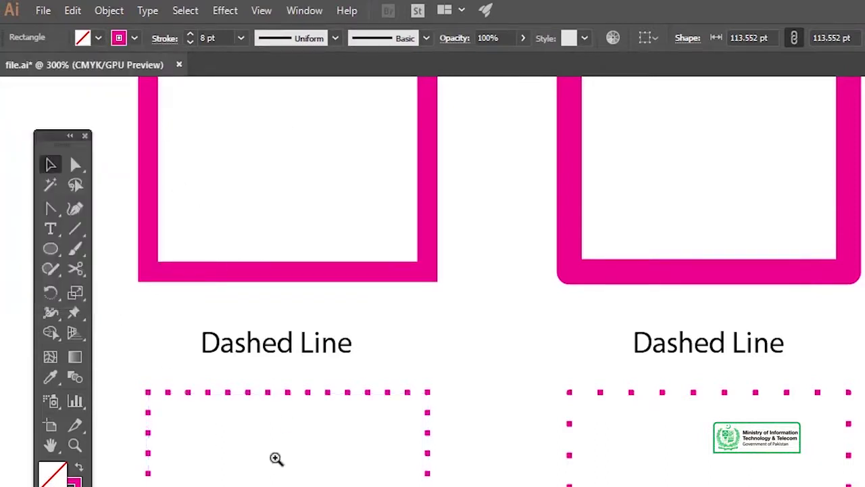
key(ctrl+equal)
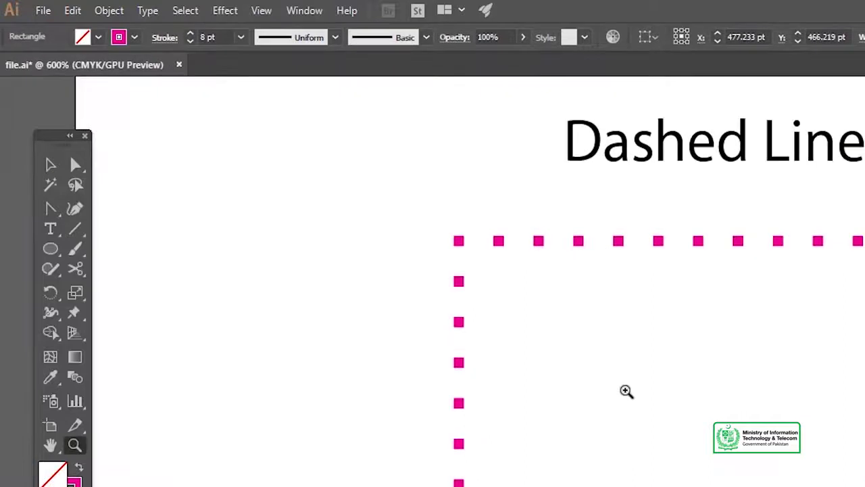
key(v)
drag(611, 387, 455, 367)
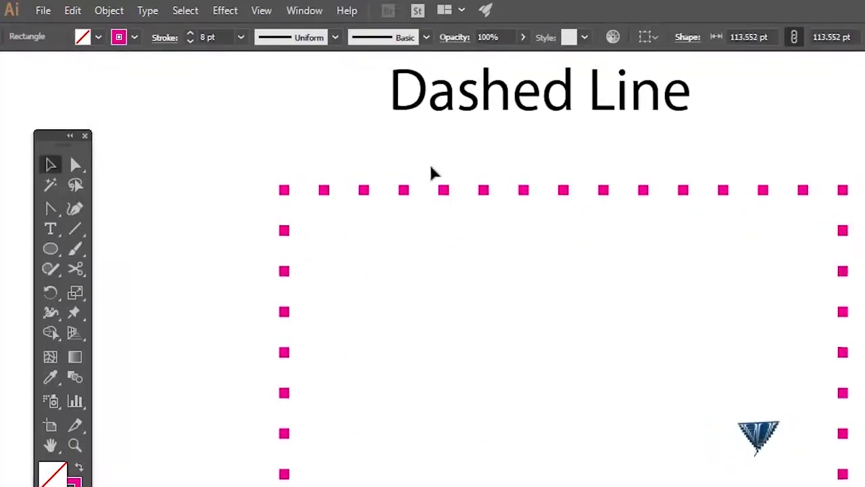
click(443, 192)
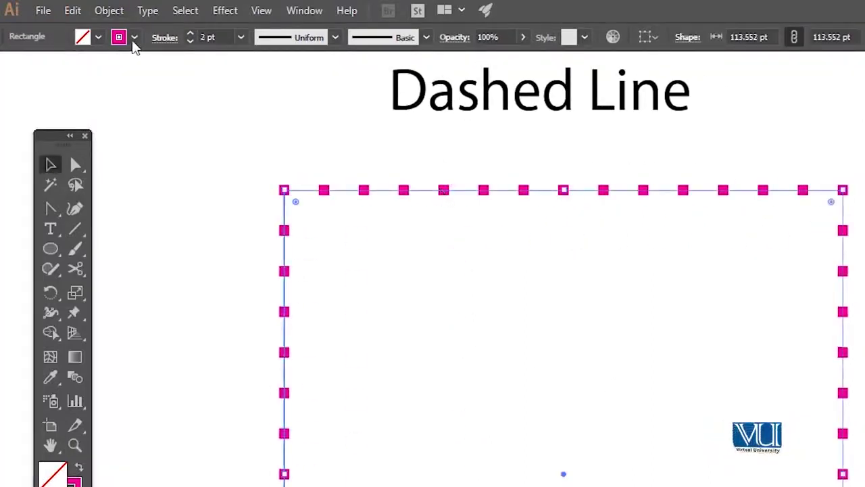
click(164, 38)
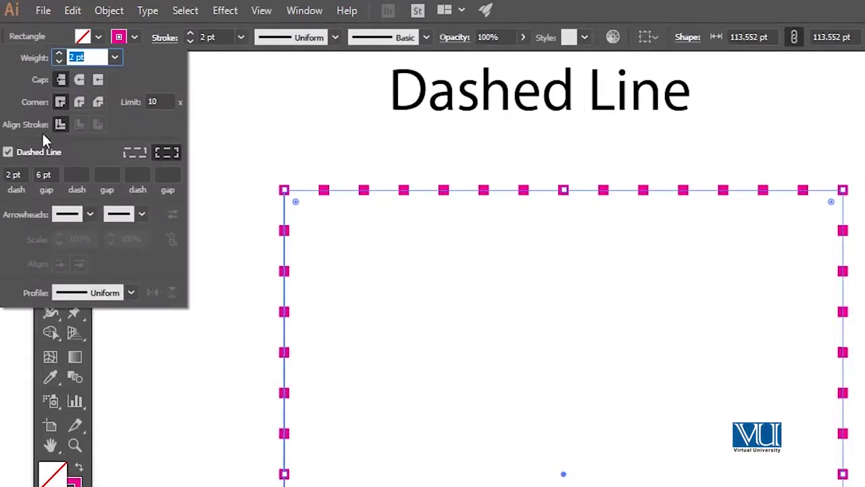
click(20, 174)
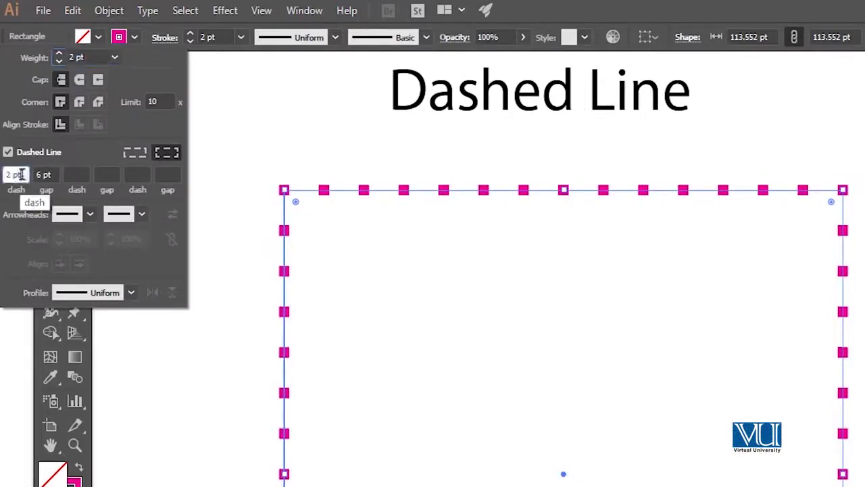
click(18, 176)
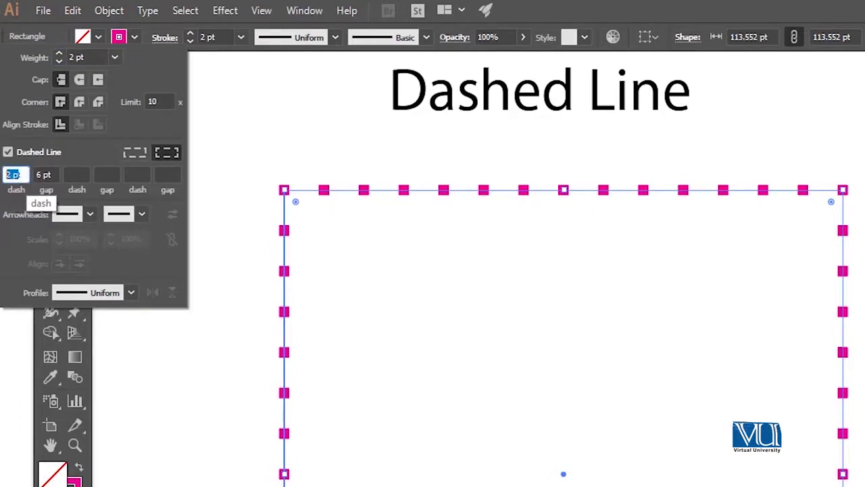
click(24, 176)
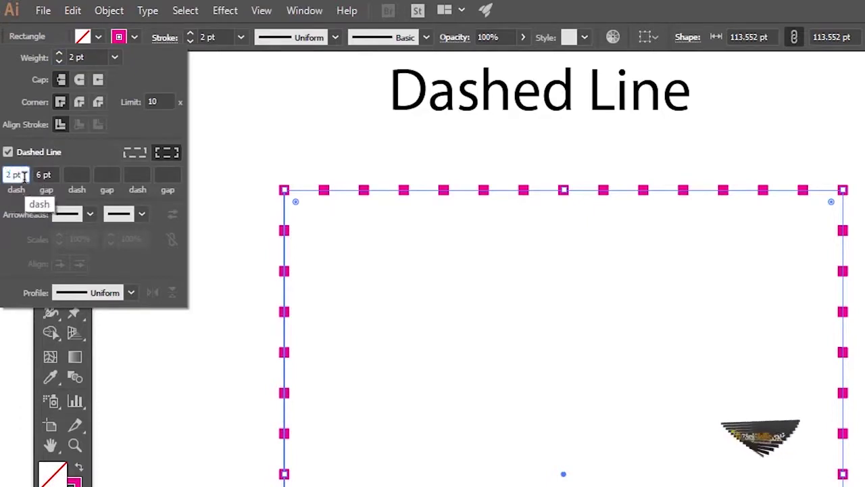
click(20, 174)
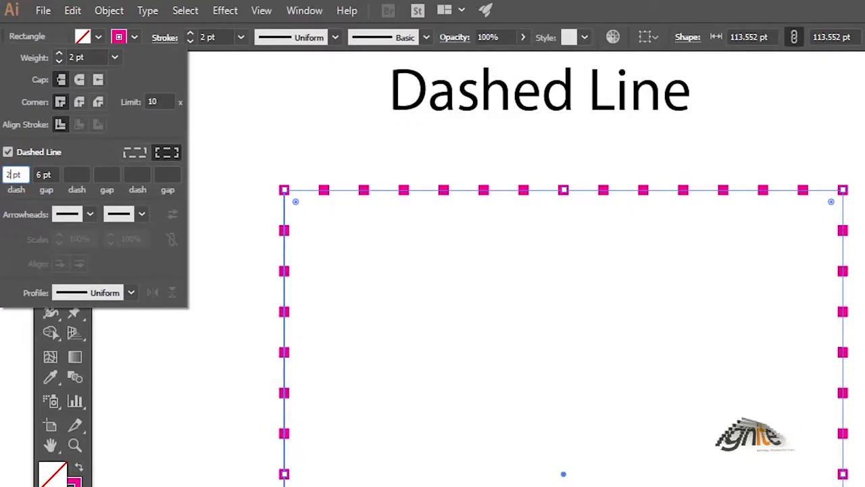
Change the dashed rectangle's stroke weight to 4 pt
key(Return)
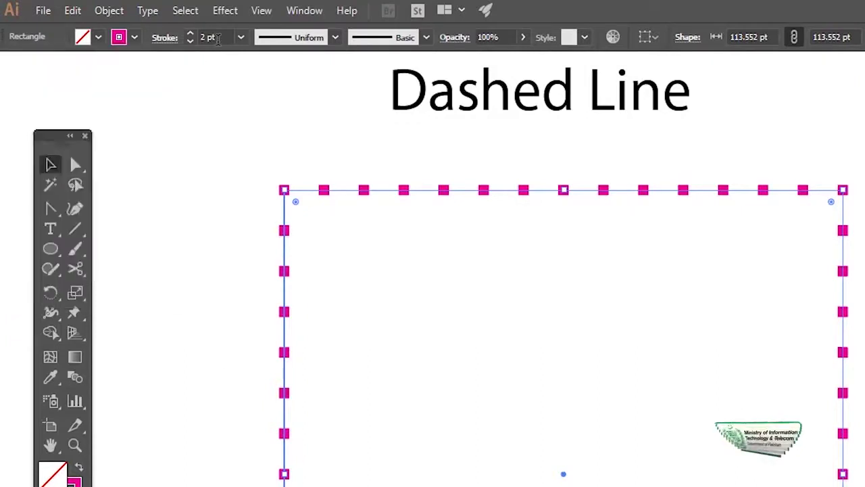
click(222, 36)
text(4)
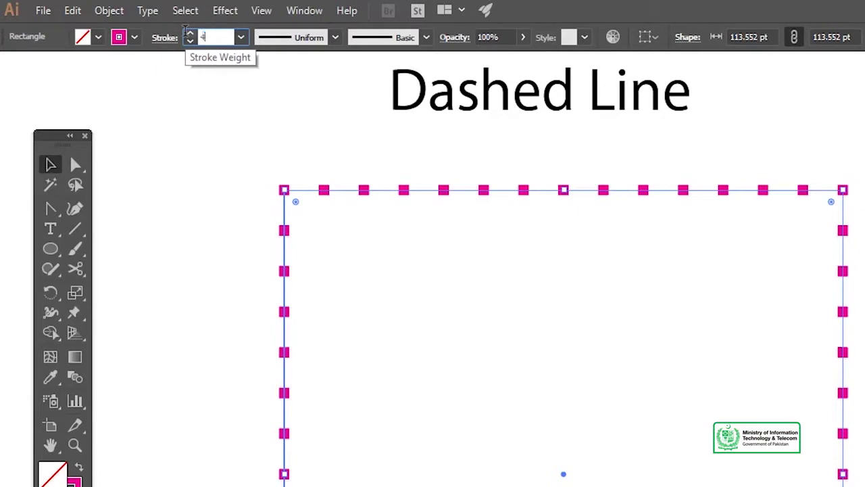
key(Return)
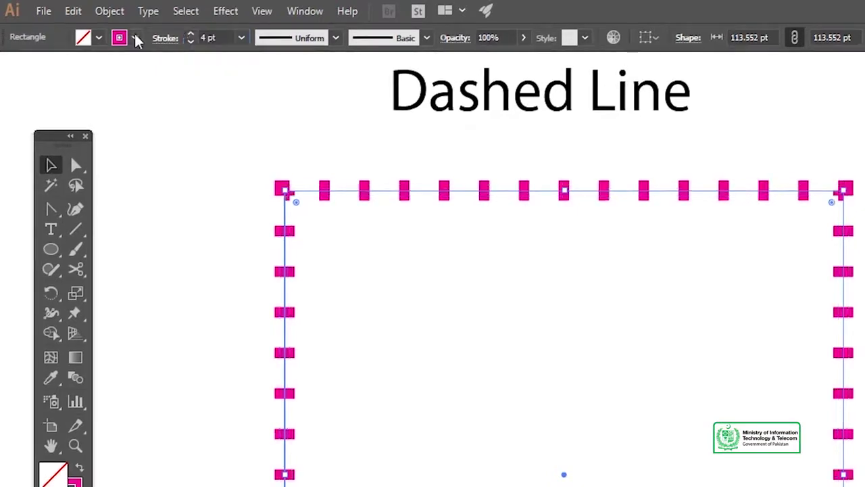
Keep the 2 pt dash and set the first gap length to 10 pt
click(162, 37)
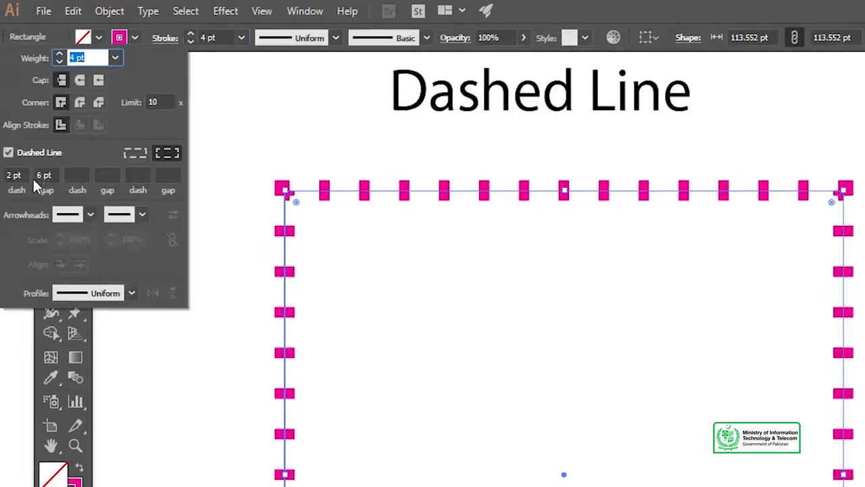
click(14, 175)
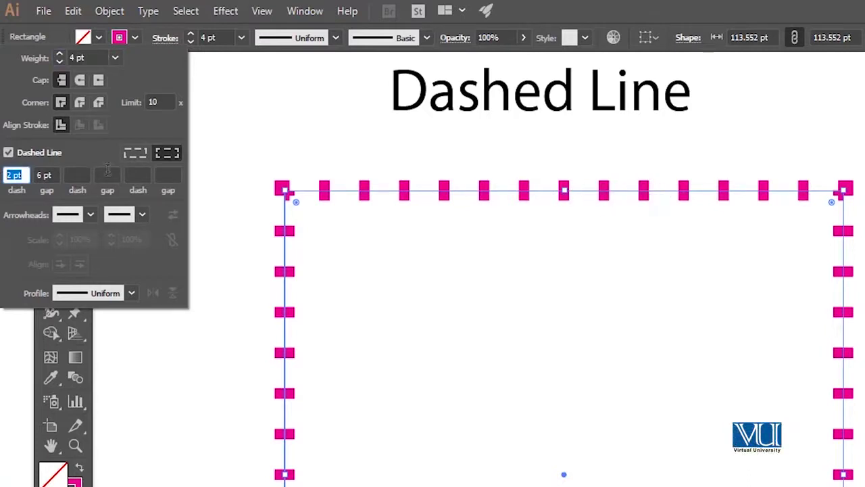
click(51, 175)
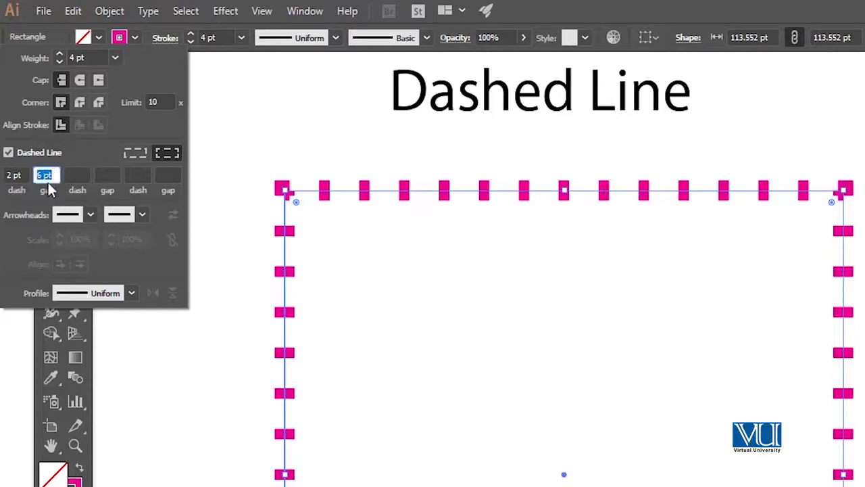
click(49, 175)
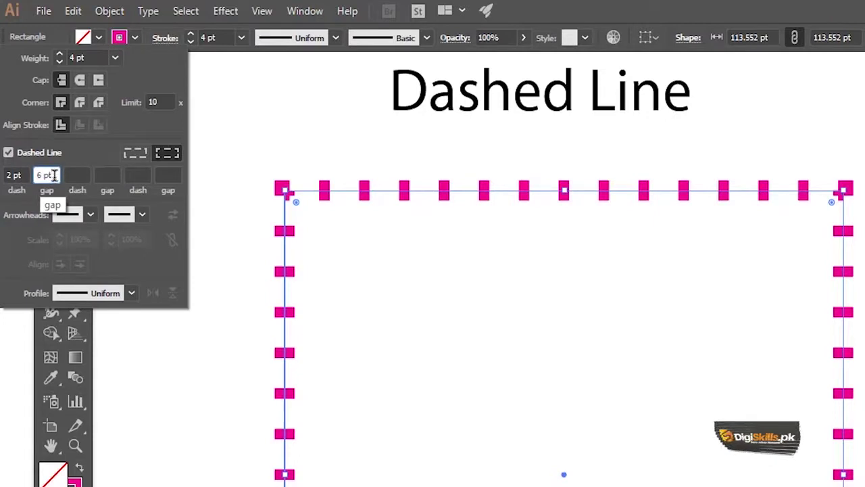
drag(53, 176, 25, 177)
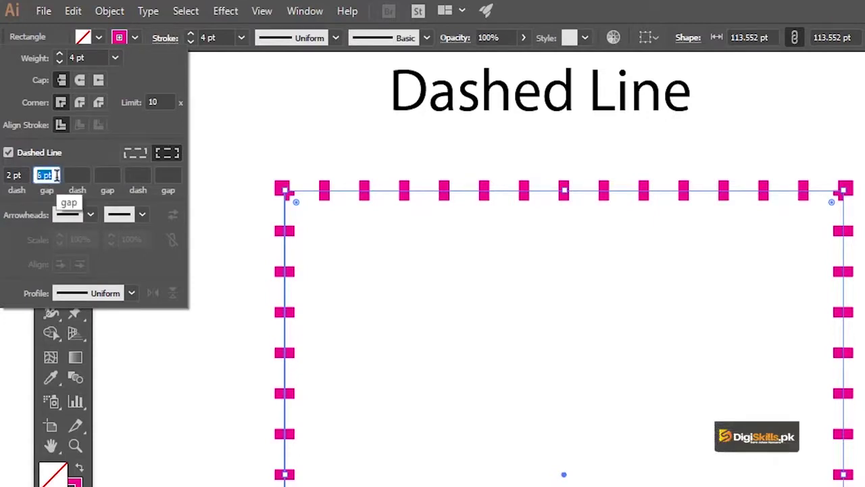
click(57, 175)
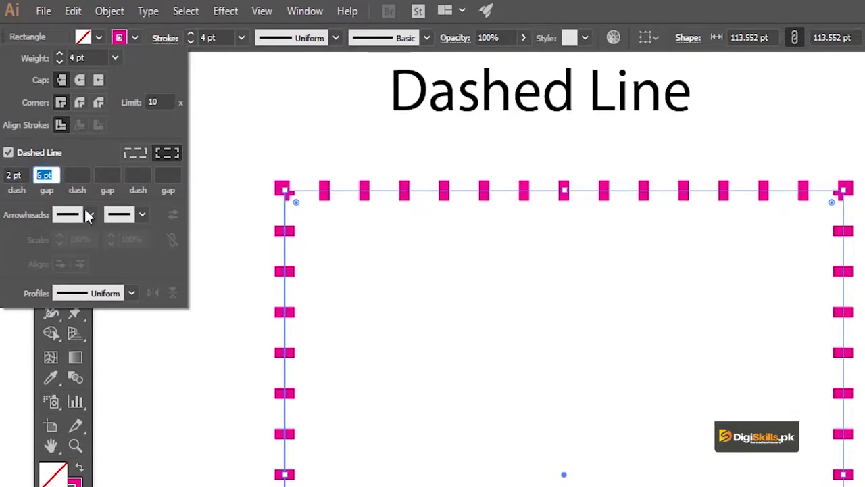
click(49, 175)
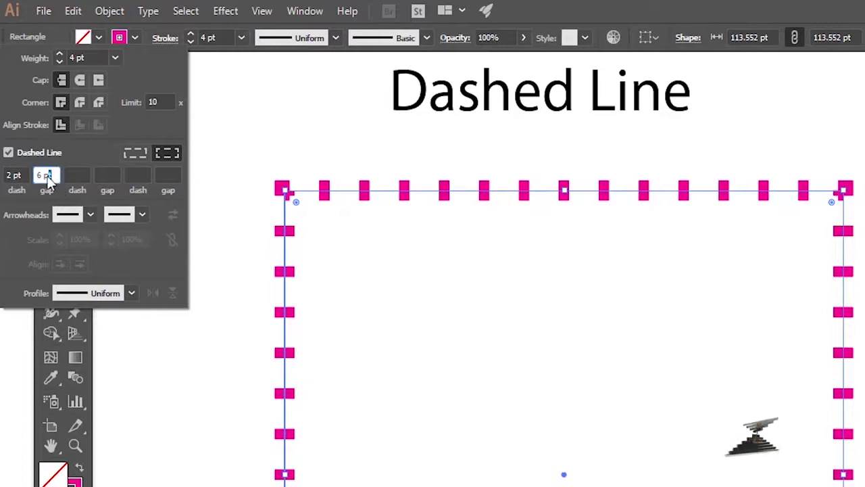
text(10)
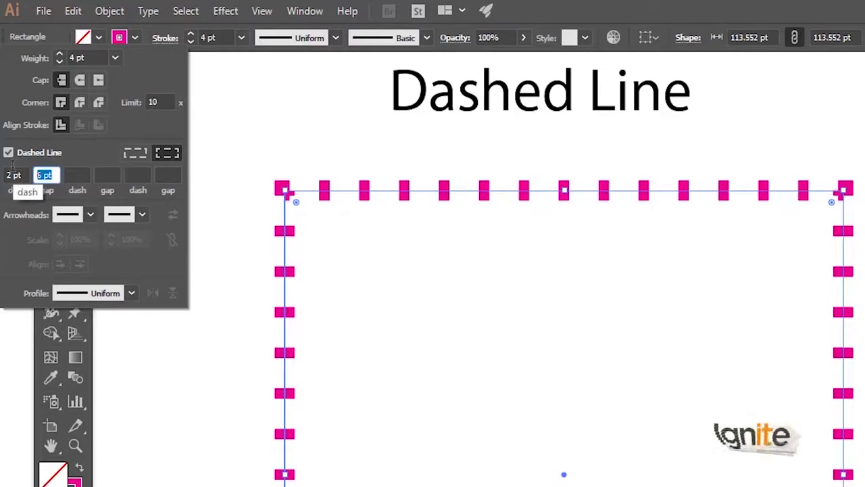
key(Return)
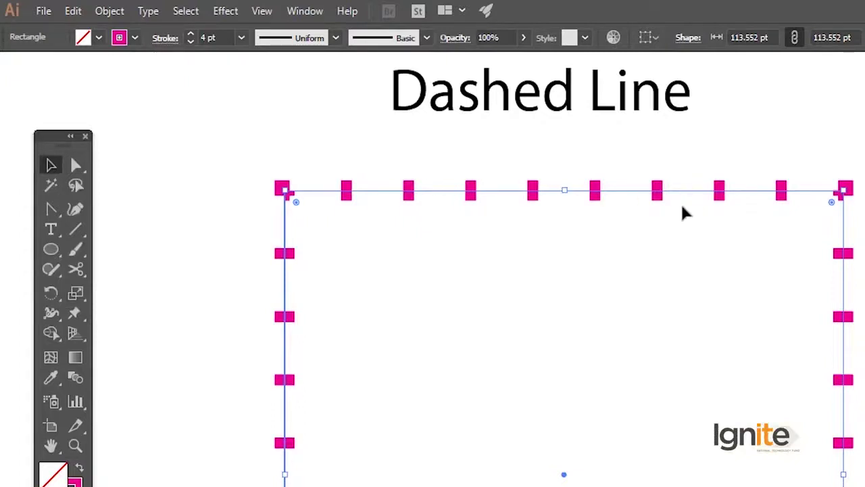
Zoom out to show both dashed rectangles and select the right one
drag(672, 241, 670, 228)
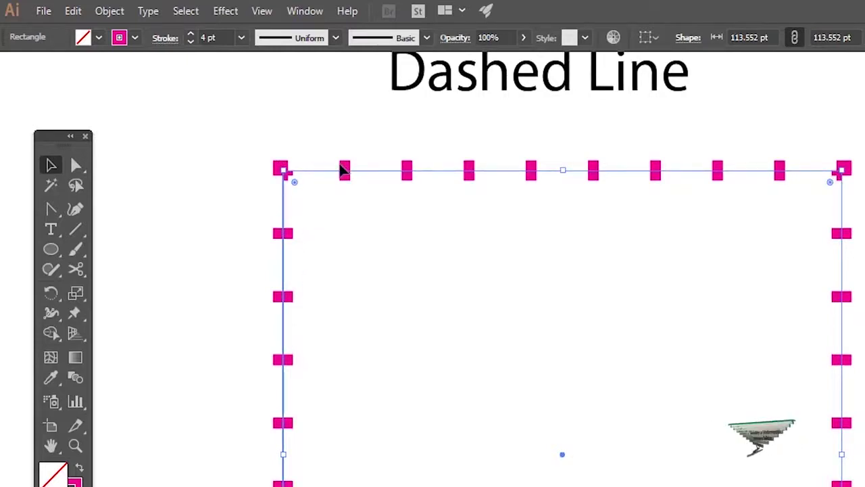
alt+click(485, 438)
mouse_move(764, 348)
mouse_down()
mouse_move(584, 335)
mouse_move(476, 344)
mouse_up()
click(515, 308)
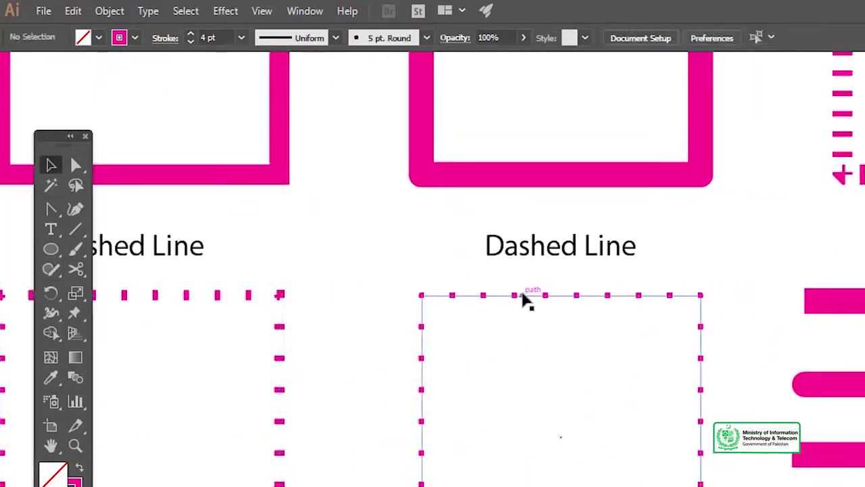
click(525, 297)
Bring the line cap example bars into view and select the Butt Cap bar
drag(745, 318, 363, 301)
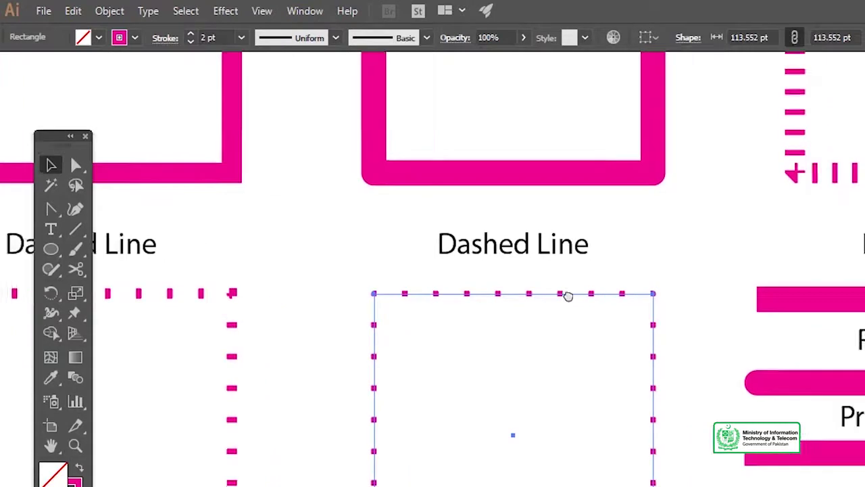
key(z)
click(528, 380)
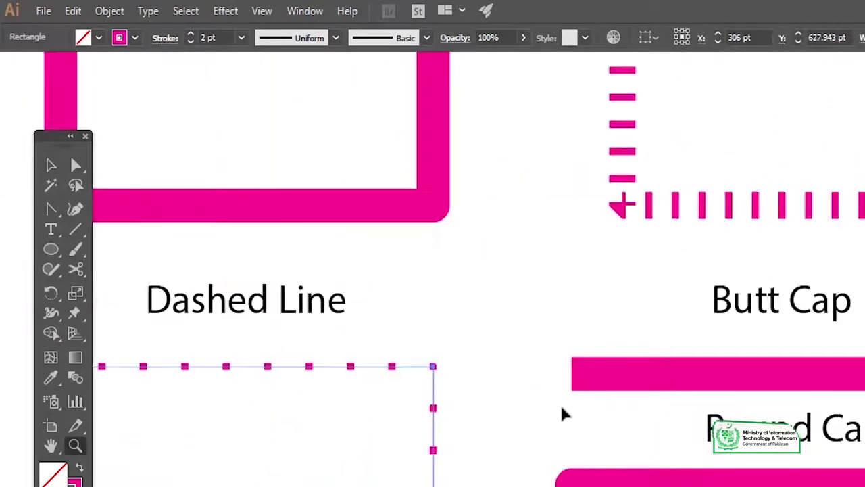
key(v)
click(615, 342)
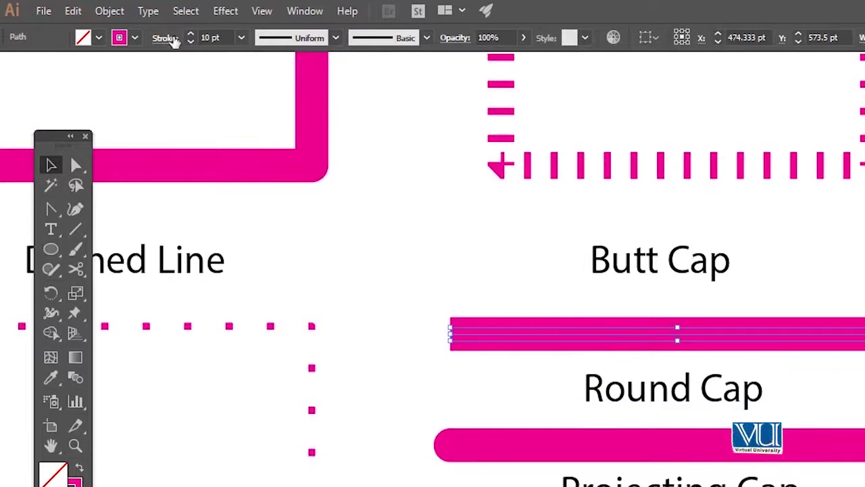
click(169, 39)
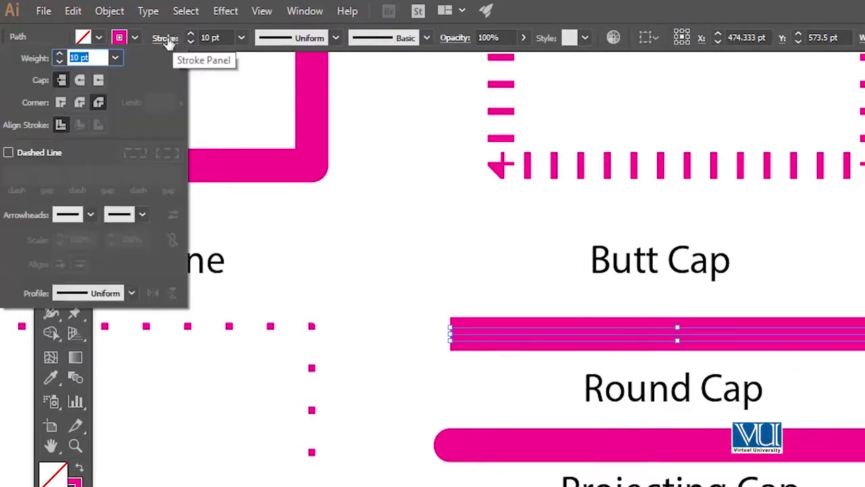
click(568, 304)
click(527, 297)
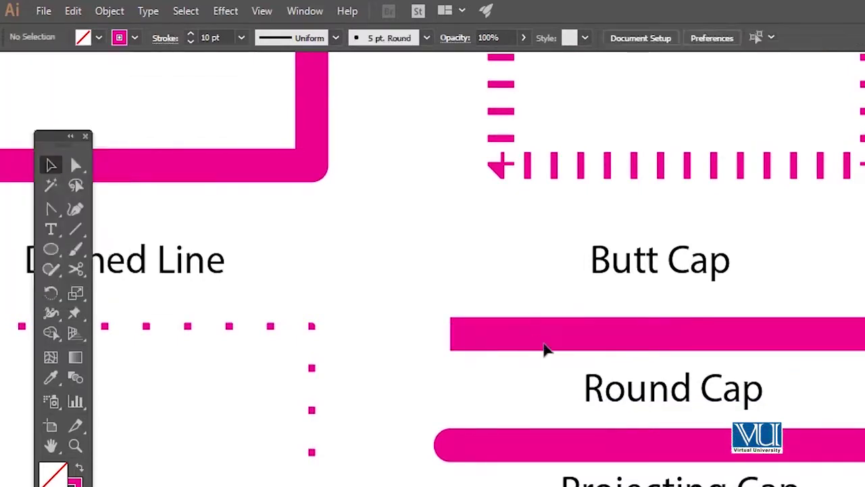
drag(625, 370, 609, 334)
ctrl+click(642, 399)
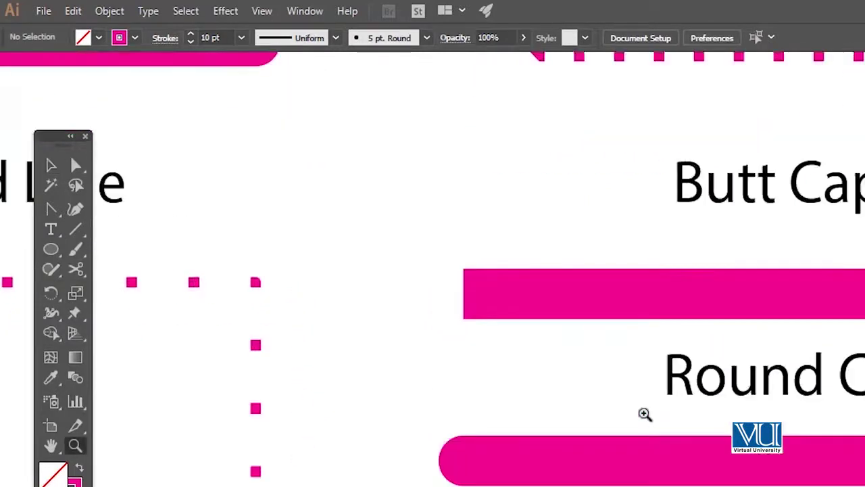
drag(685, 342, 565, 291)
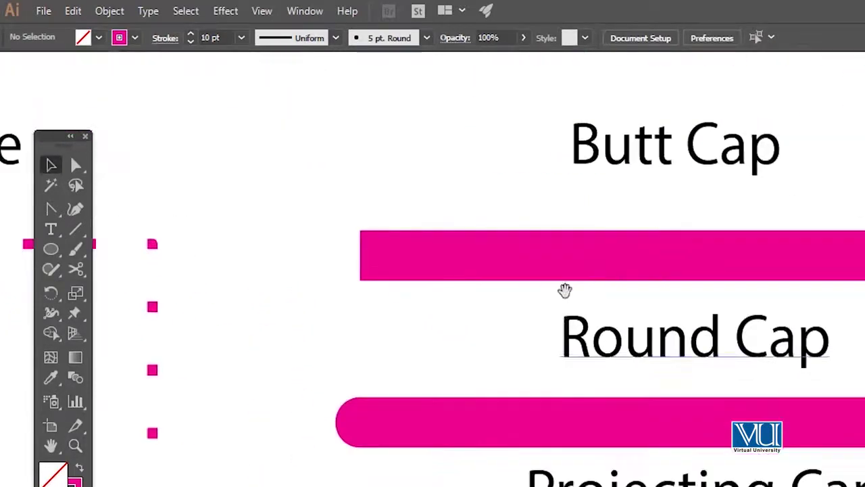
click(420, 257)
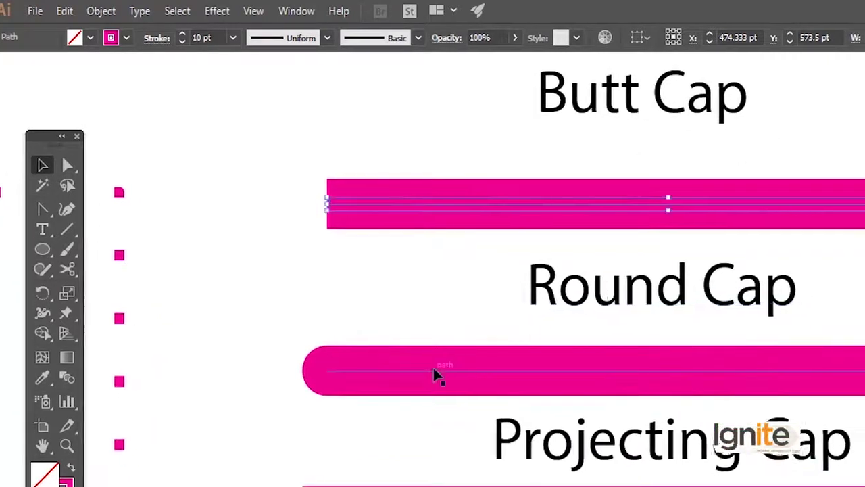
click(323, 372)
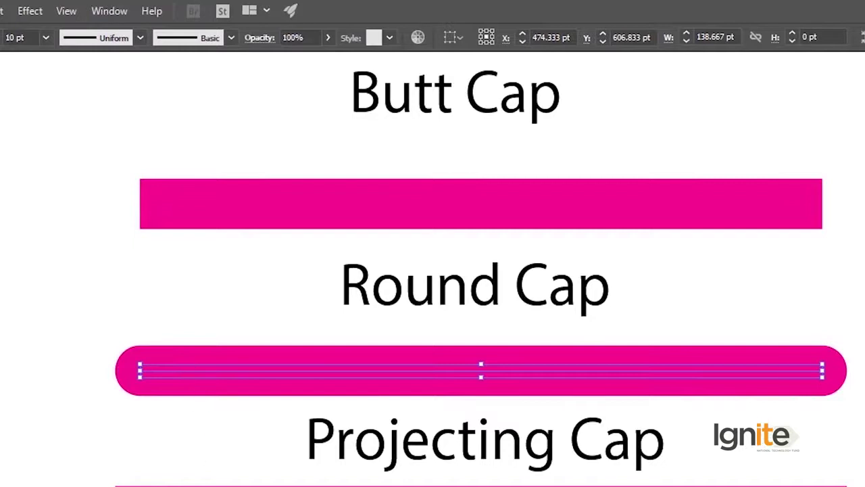
key(a)
key(v)
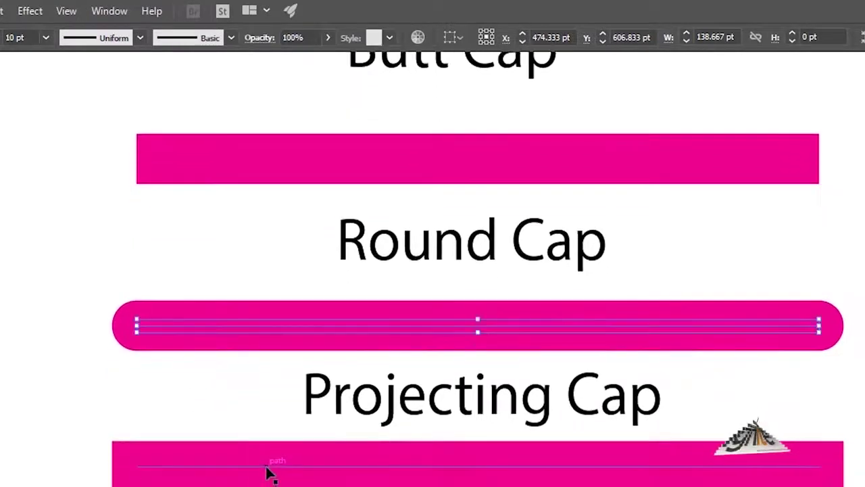
click(47, 38)
click(47, 38)
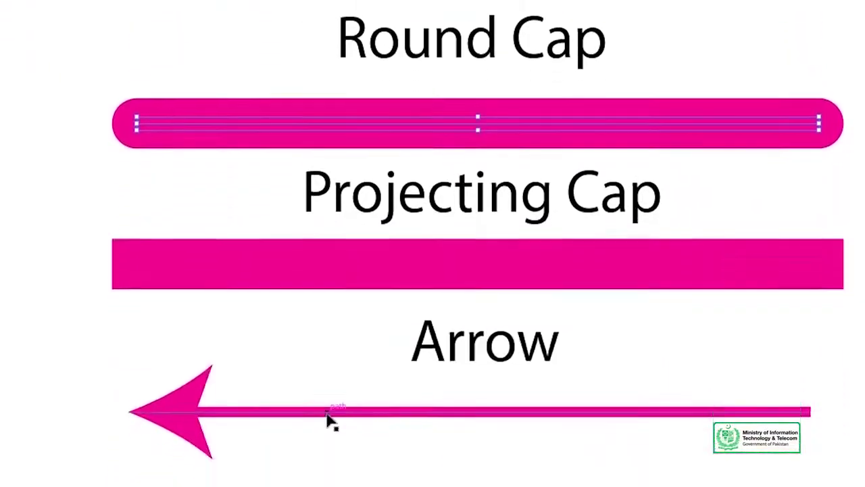
click(327, 403)
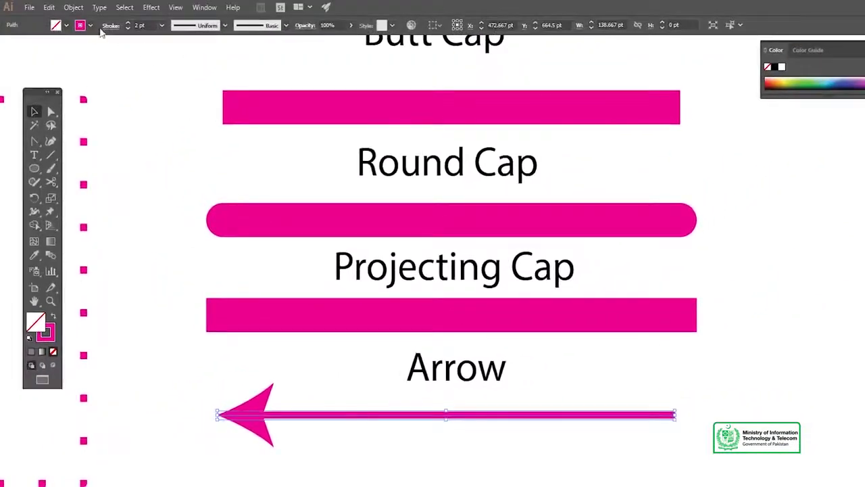
In the Arrow line's stroke options, try Arrow 1 as the end arrowhead, then revert to None
click(107, 26)
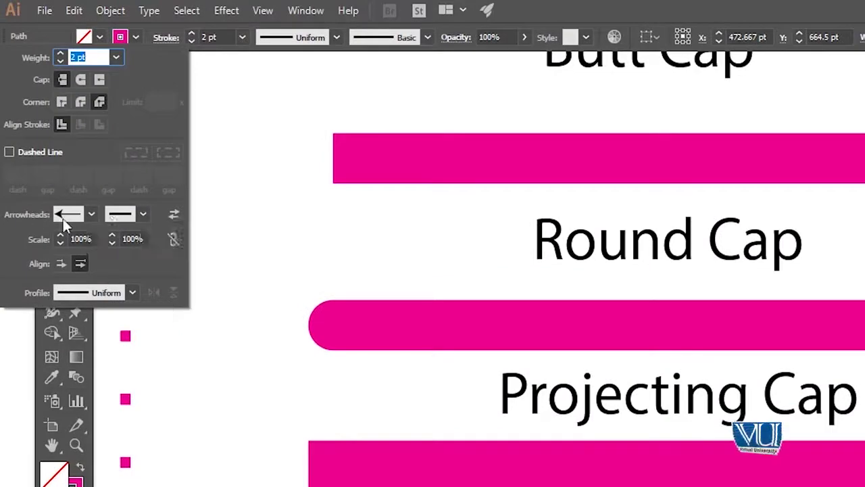
click(90, 215)
click(89, 213)
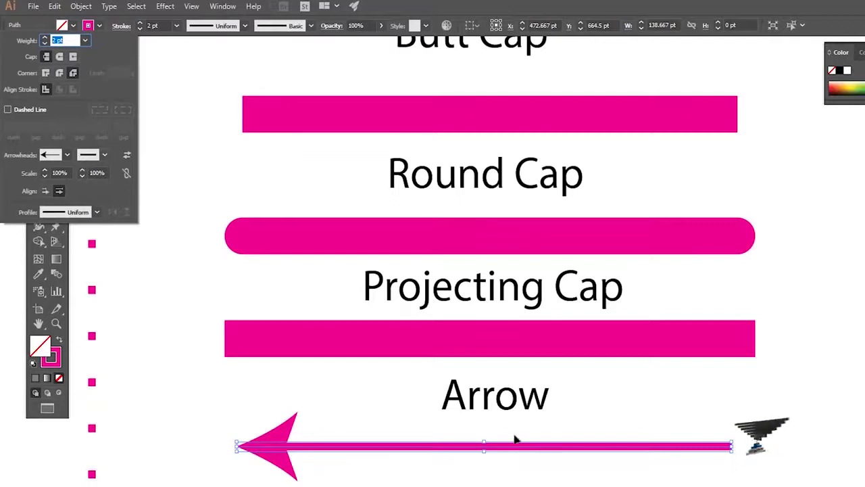
click(106, 156)
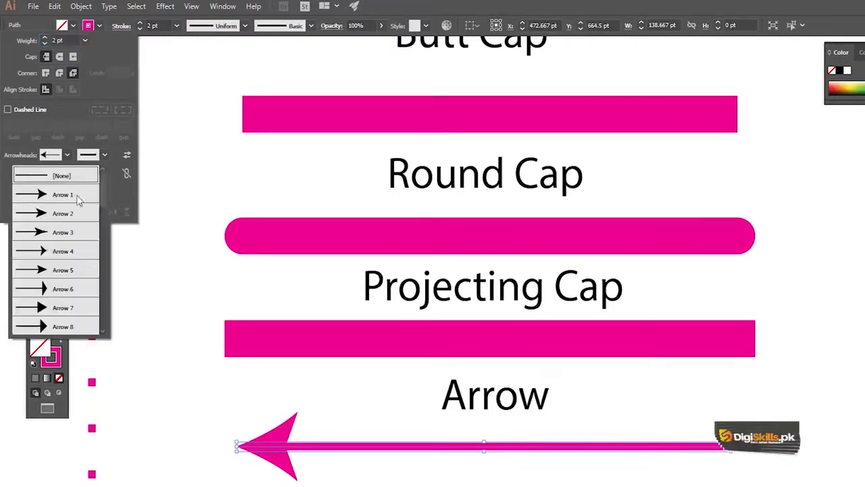
click(66, 196)
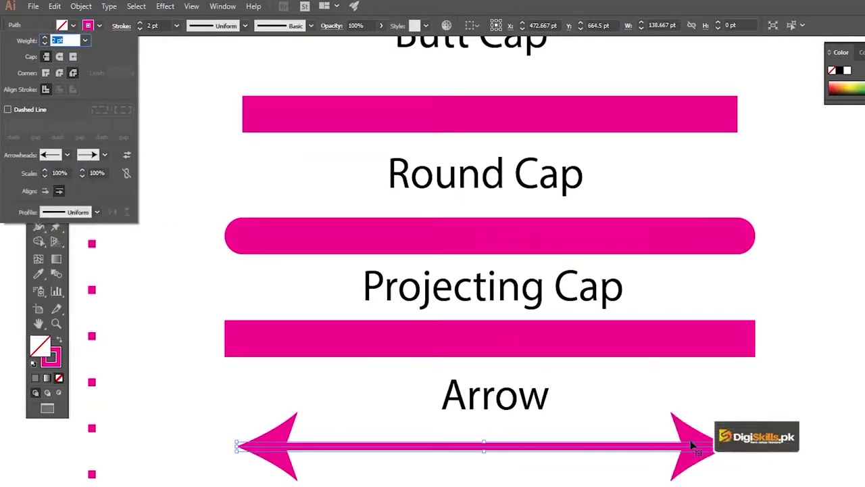
click(105, 156)
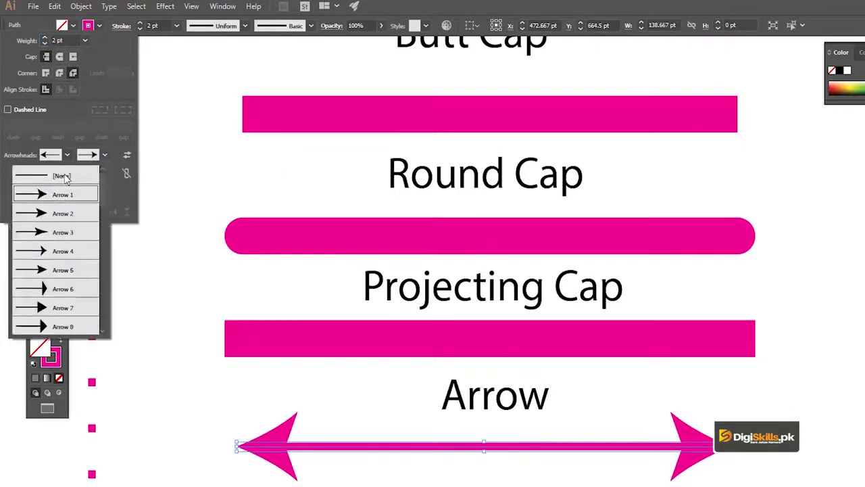
key(Escape)
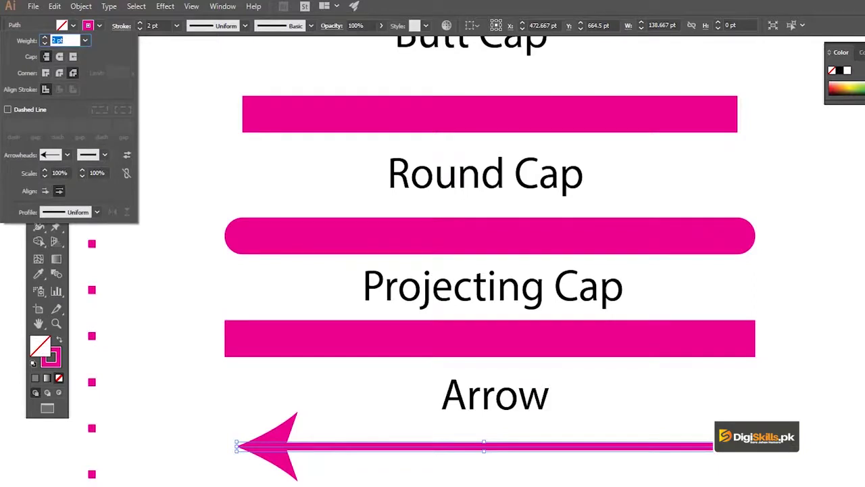